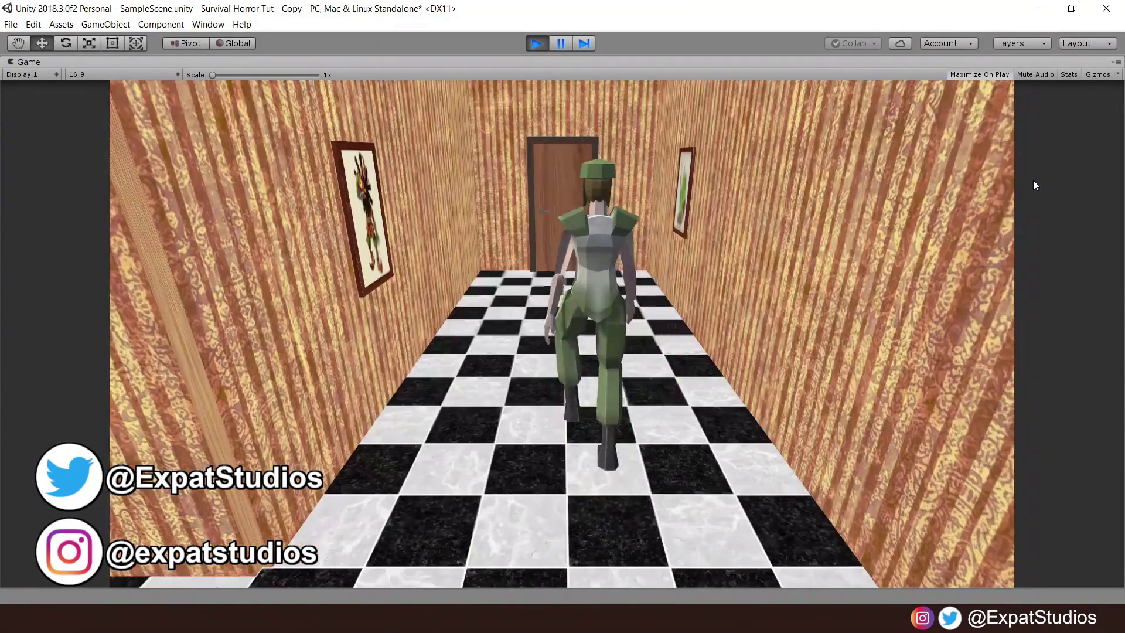
Walk the character along the hallway and around the corner in the running game to check the camera changes.
{"action": "key", "text": "a"}
{"action": "key", "text": "w"}
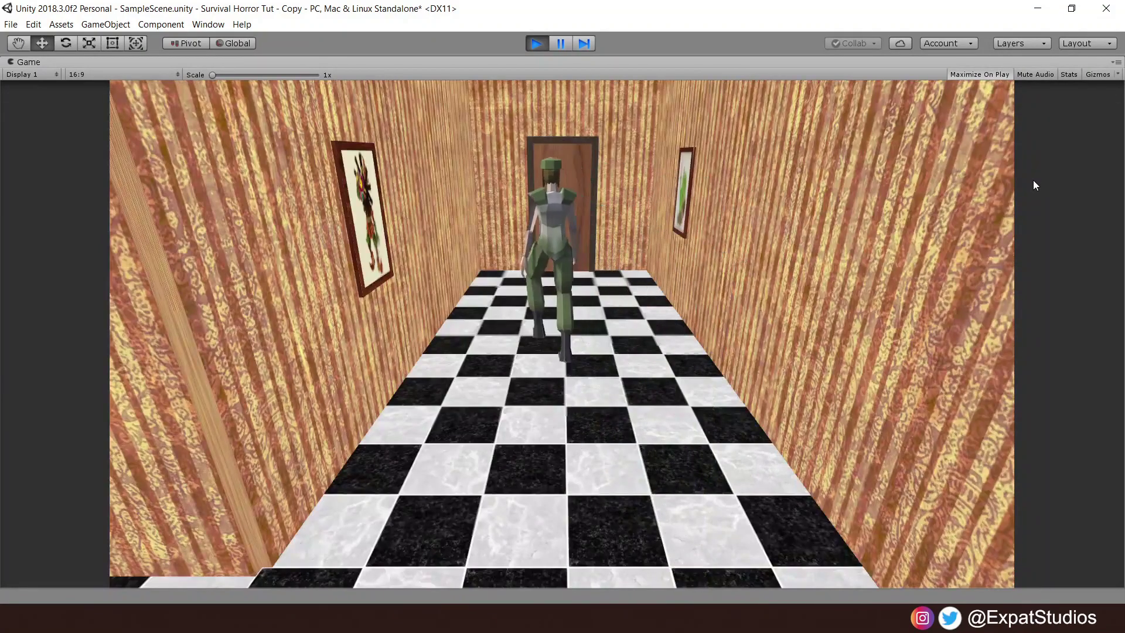
{"action": "key", "text": "d"}
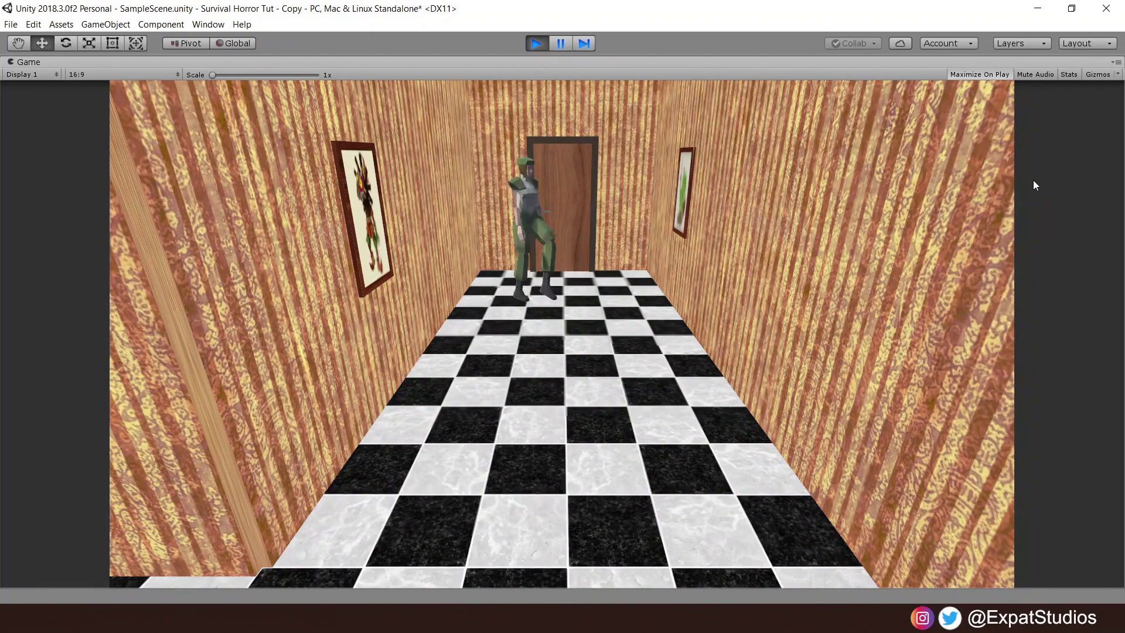
{"action": "key", "text": "w"}
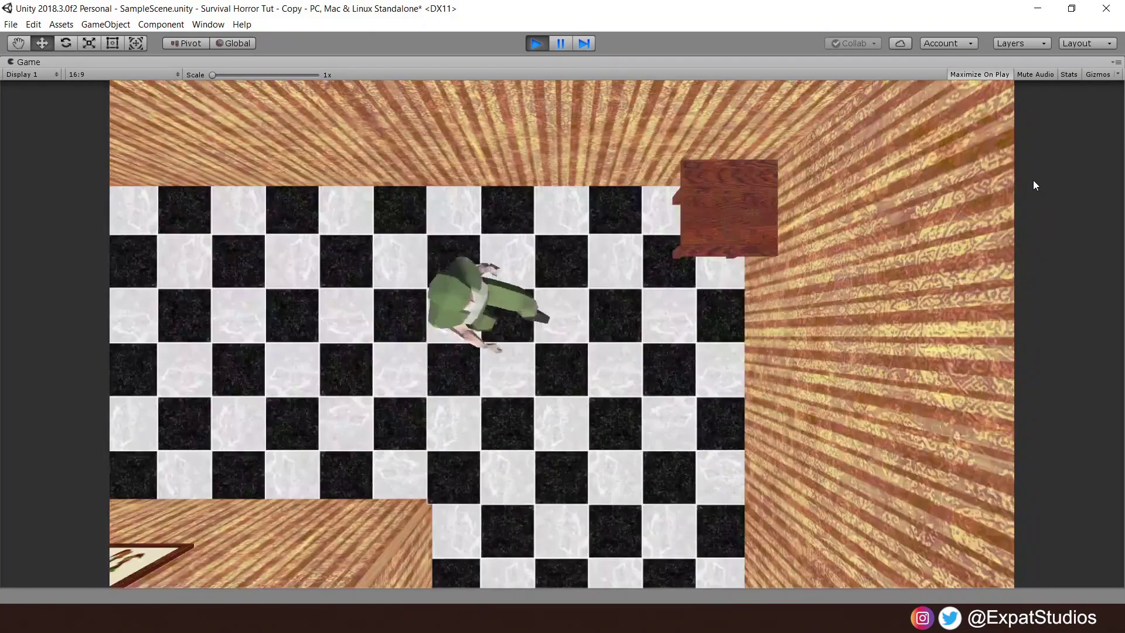
{"action": "key", "text": "a"}
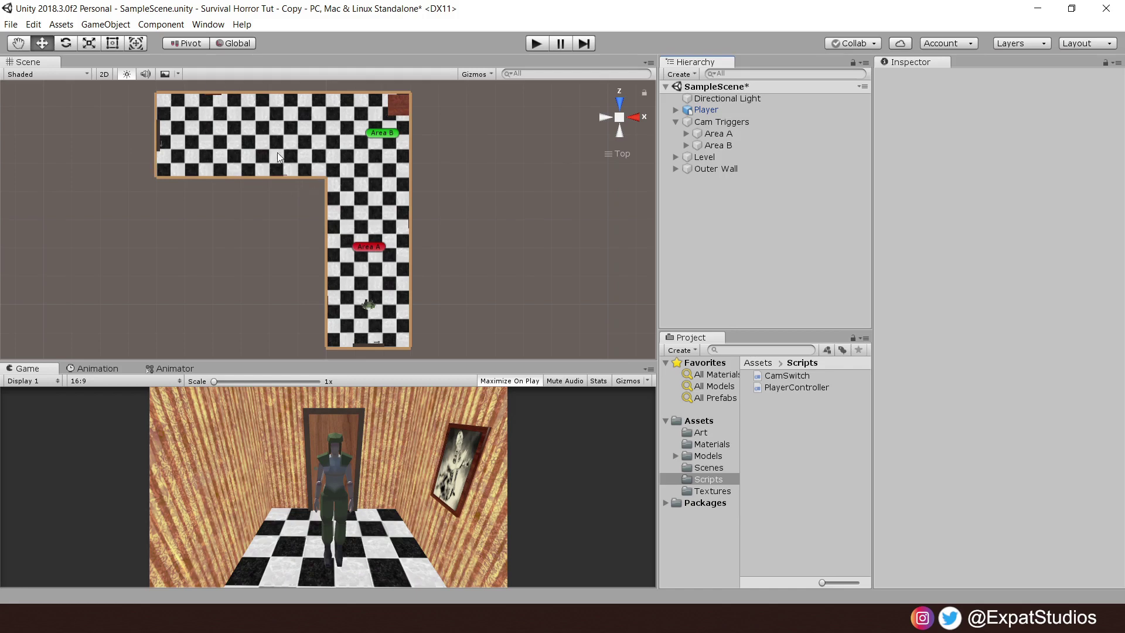
Create an empty child object named "Area C" under Cam Triggers and give it a yellow label icon.
{"action": "right_click", "coordinate": [711, 122]}
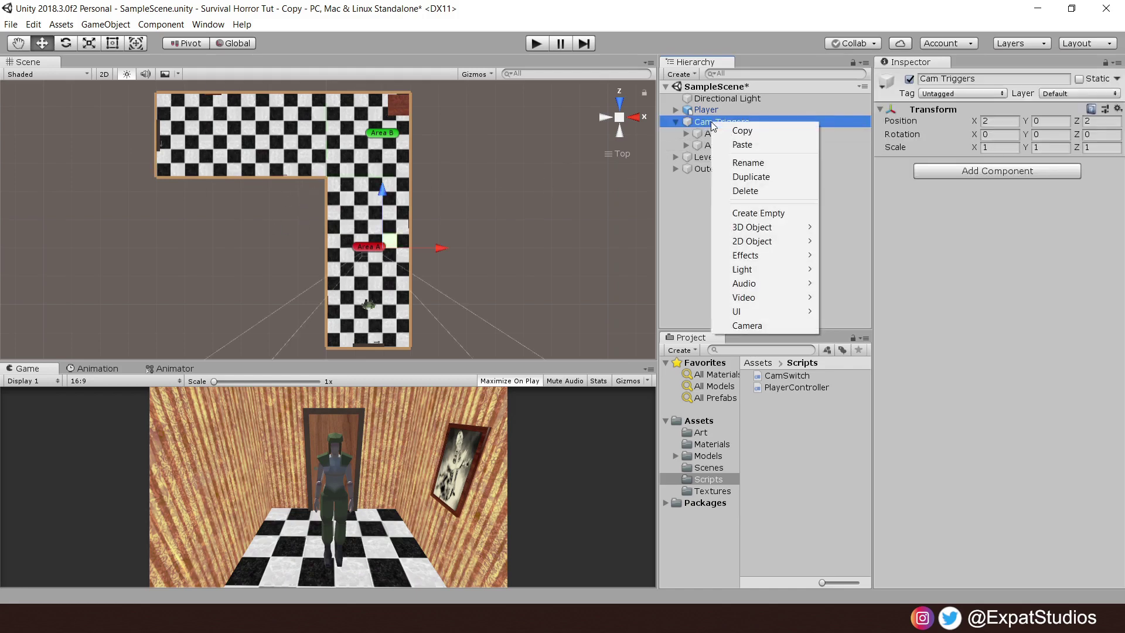
{"action": "left_click", "coordinate": [771, 214]}
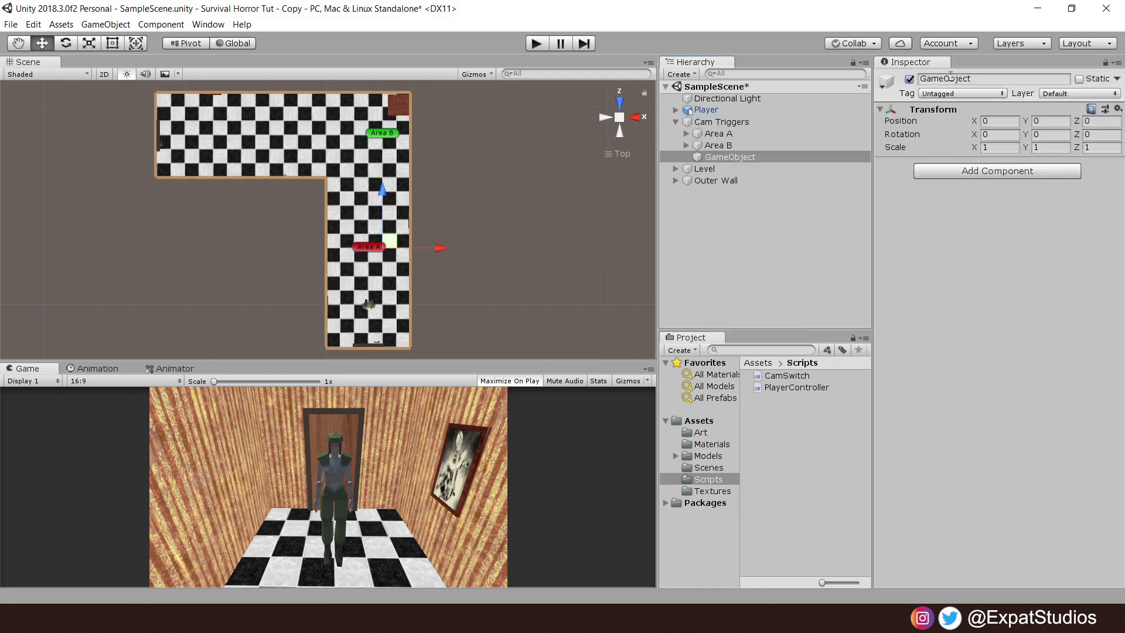
{"action": "type", "text": "Area C"}
{"action": "key", "text": "Return"}
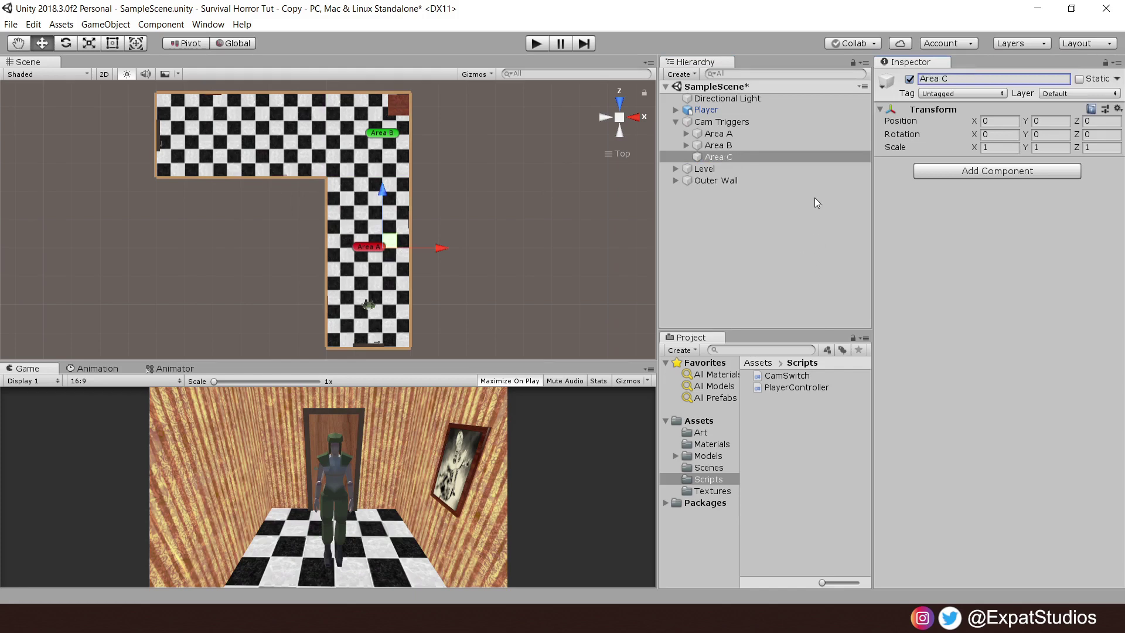
{"action": "left_click", "coordinate": [887, 81]}
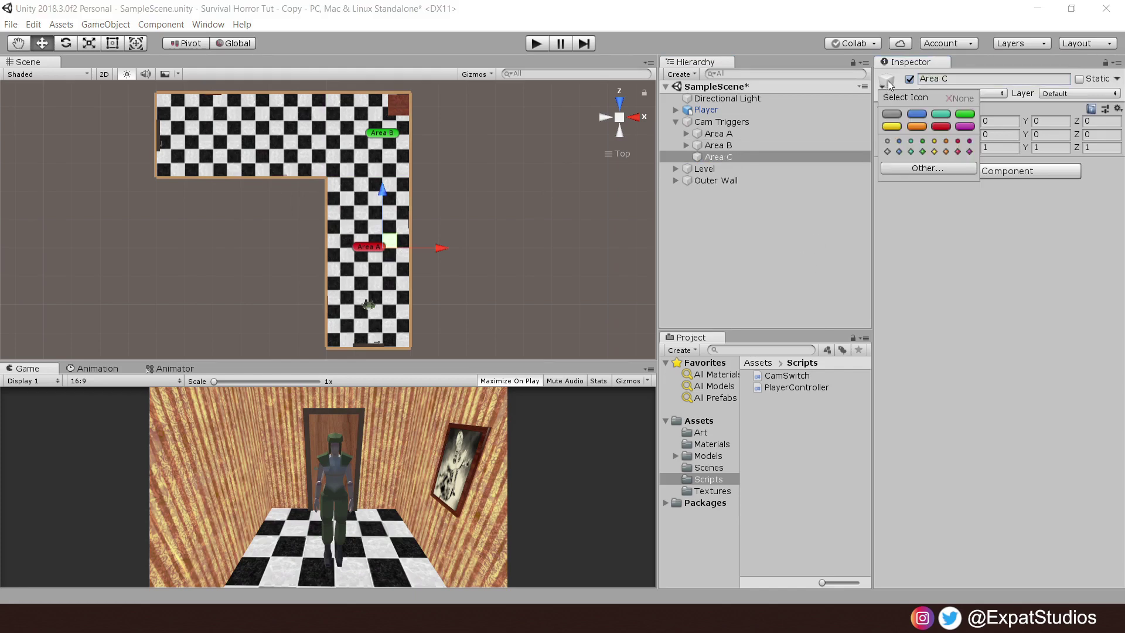
{"action": "left_click", "coordinate": [895, 127]}
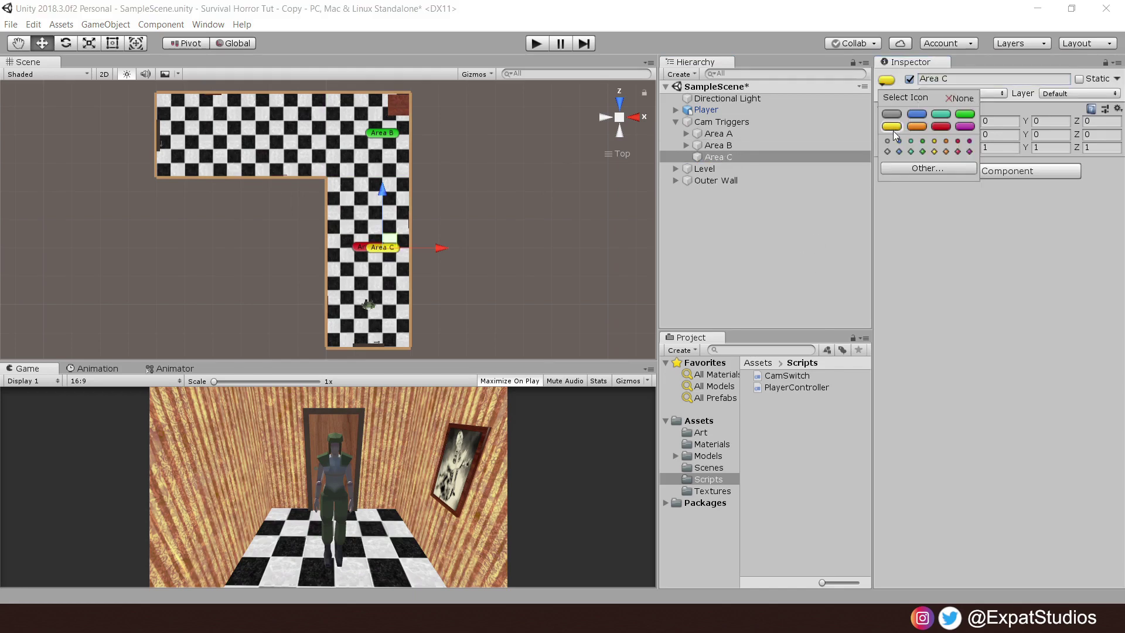
{"action": "left_click", "coordinate": [800, 153]}
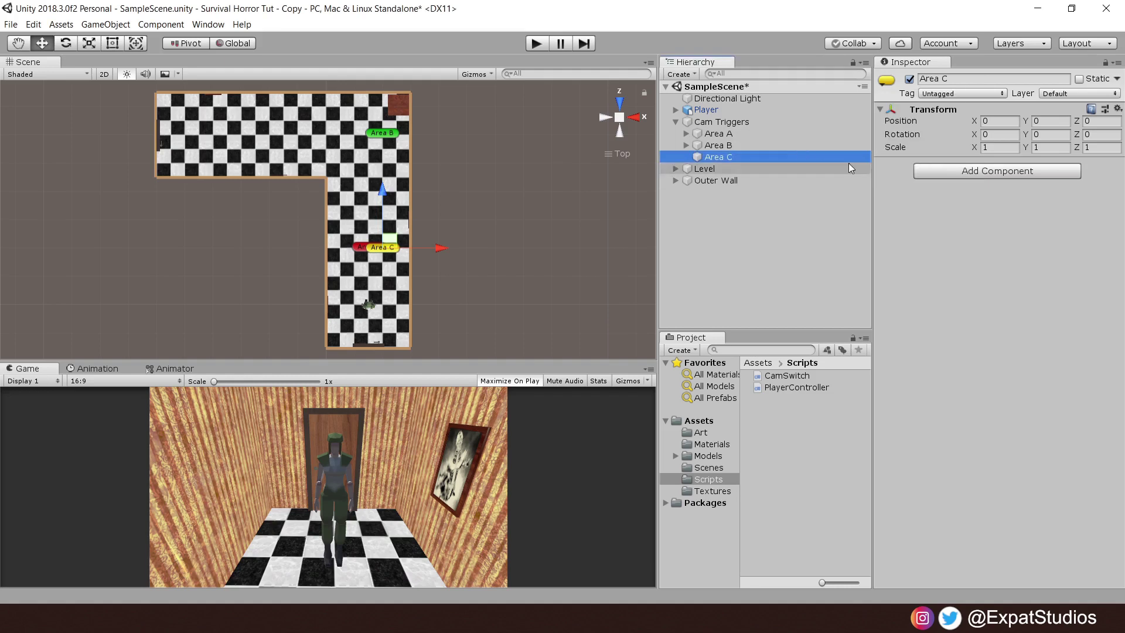
Add a Box Collider to Area C and move the object into the side corridor, at about X -5.04, Z 3.97.
{"action": "left_click", "coordinate": [943, 172]}
{"action": "left_click", "coordinate": [937, 243]}
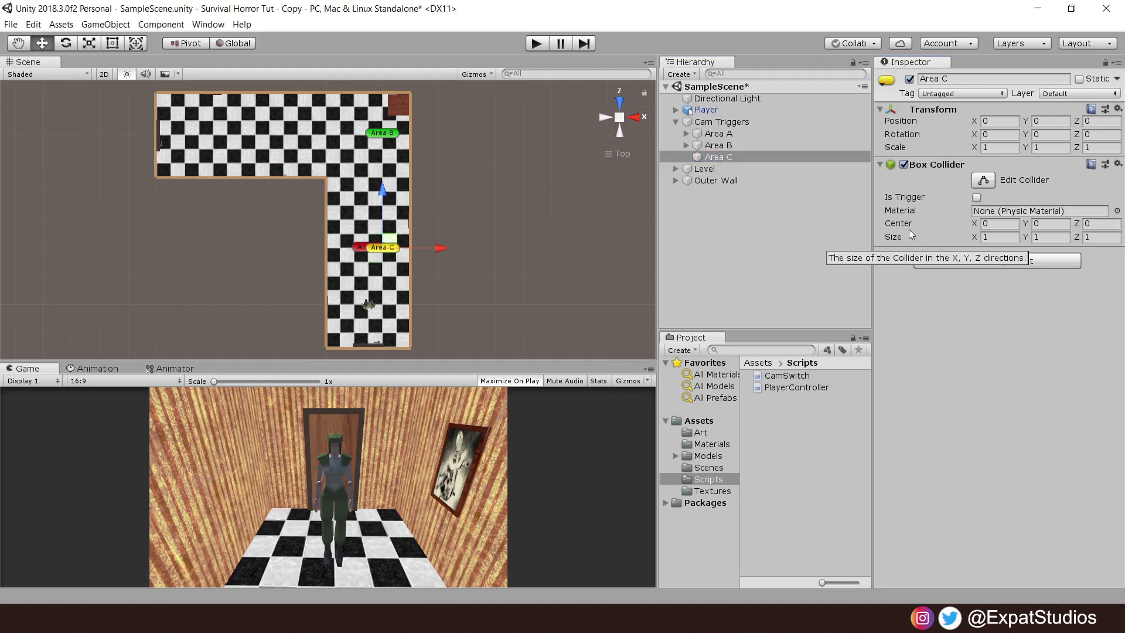
{"action": "left_click_drag", "start_coordinate": [384, 234], "coordinate": [244, 128]}
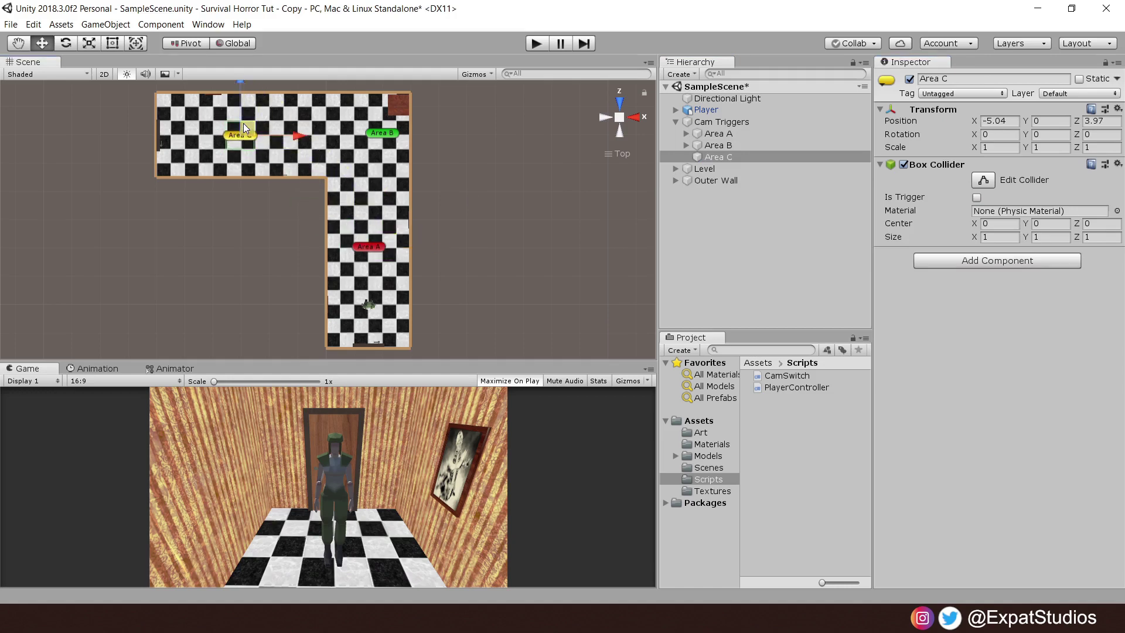
Stretch Area C's box collider over the side corridor's floor in the top view, about 5.98 by 2.97 in X and Z.
{"action": "left_click", "coordinate": [982, 180]}
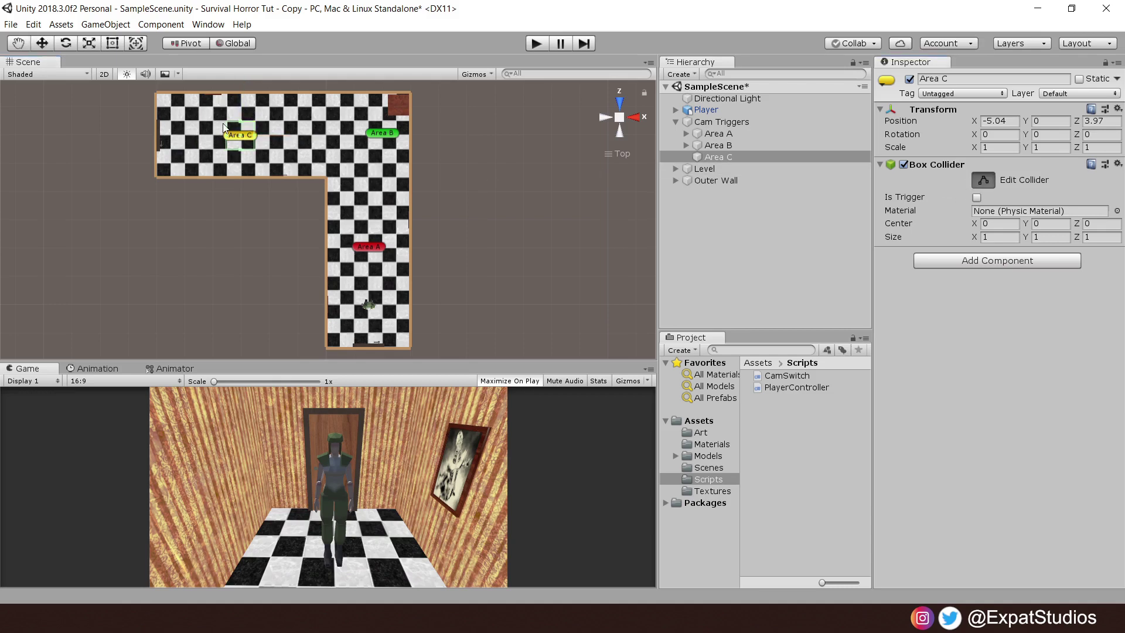
{"action": "left_click_drag", "start_coordinate": [240, 122], "coordinate": [240, 92]}
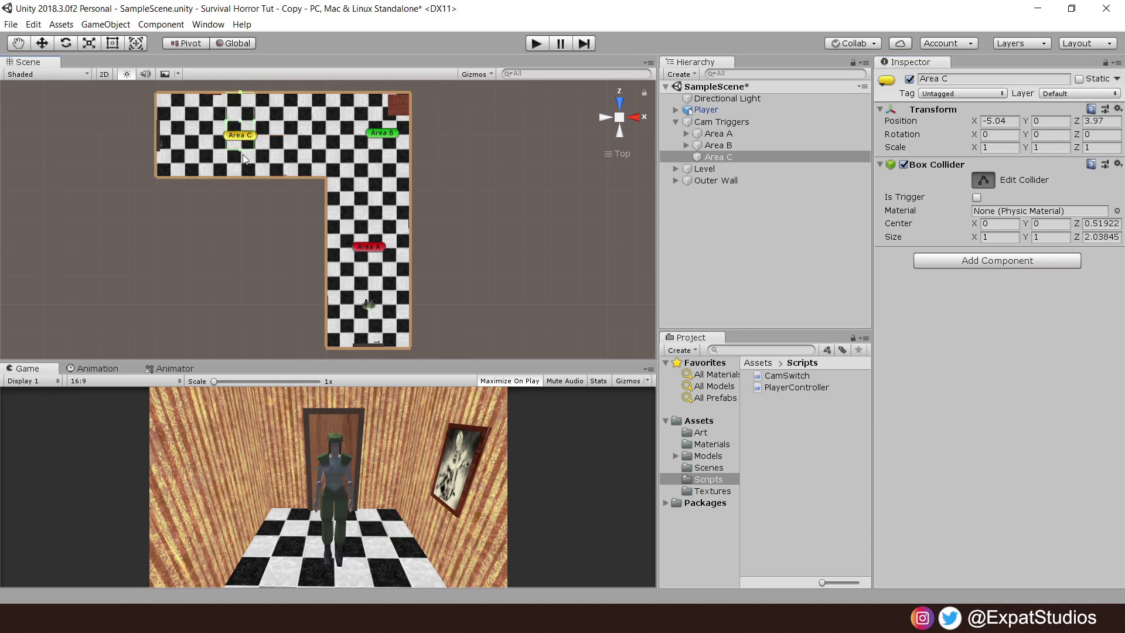
{"action": "left_click_drag", "start_coordinate": [241, 149], "coordinate": [242, 177]}
{"action": "left_click_drag", "start_coordinate": [227, 134], "coordinate": [156, 134]}
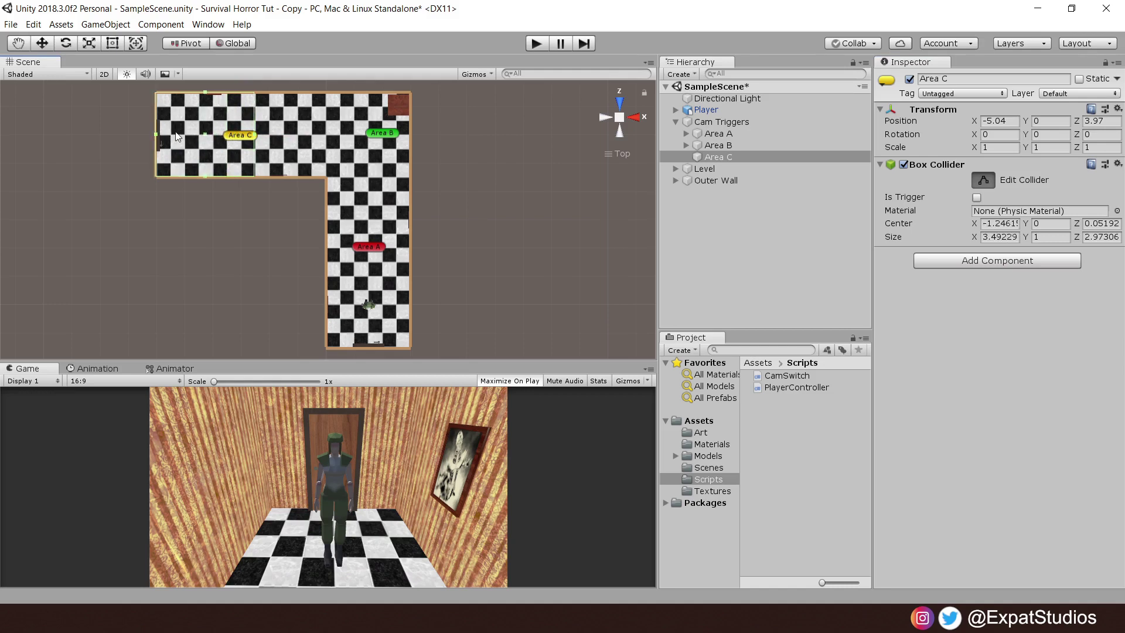
{"action": "left_click_drag", "start_coordinate": [255, 135], "coordinate": [326, 154]}
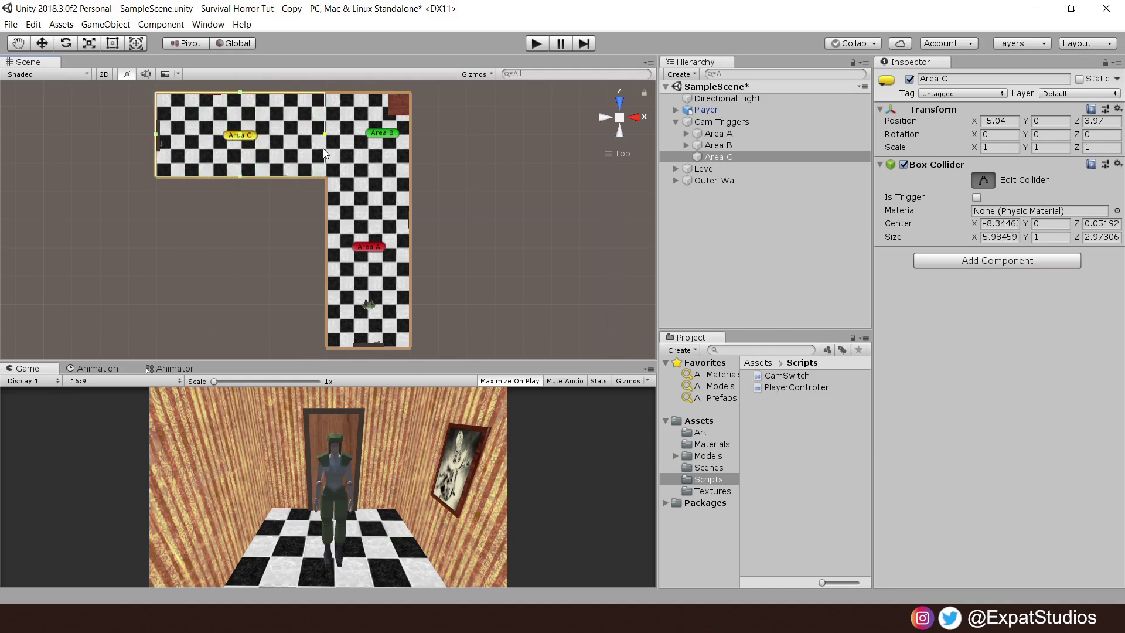
Extend Area C's box collider from floor to wall top in the front view, about 2.97 high.
{"action": "left_click", "coordinate": [619, 104]}
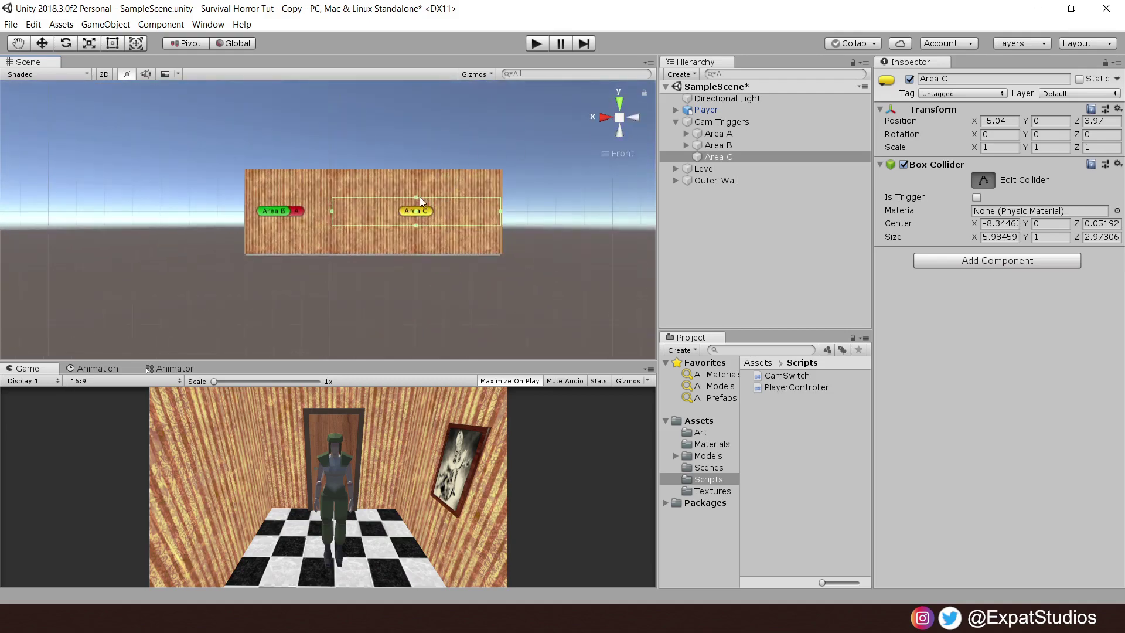
{"action": "left_click_drag", "start_coordinate": [421, 199], "coordinate": [420, 174]}
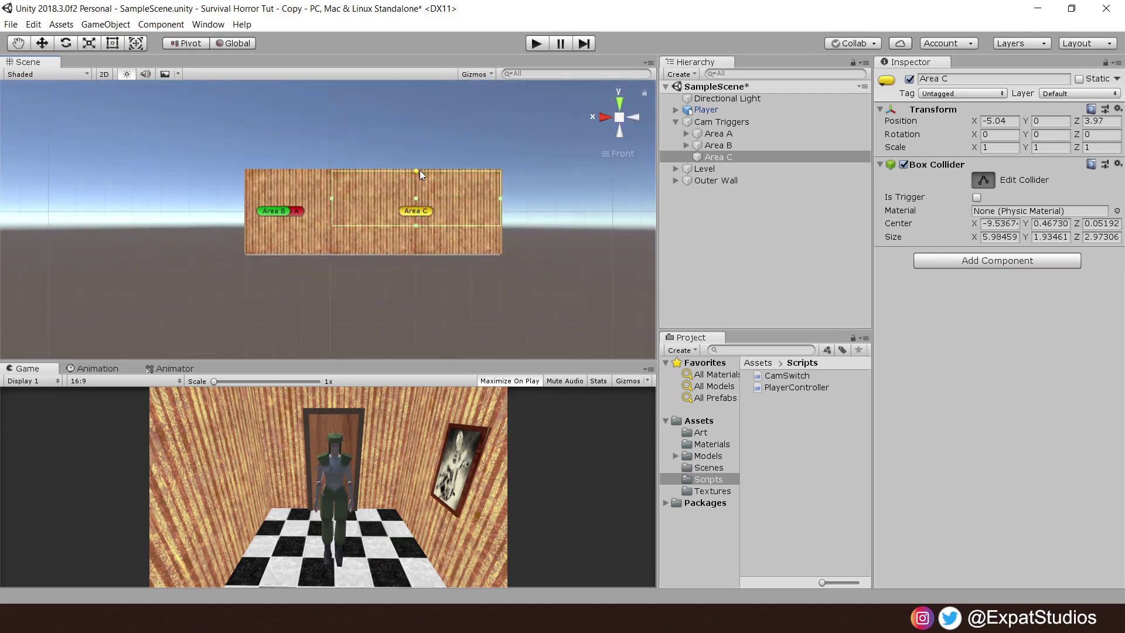
{"action": "left_click_drag", "start_coordinate": [416, 225], "coordinate": [416, 252]}
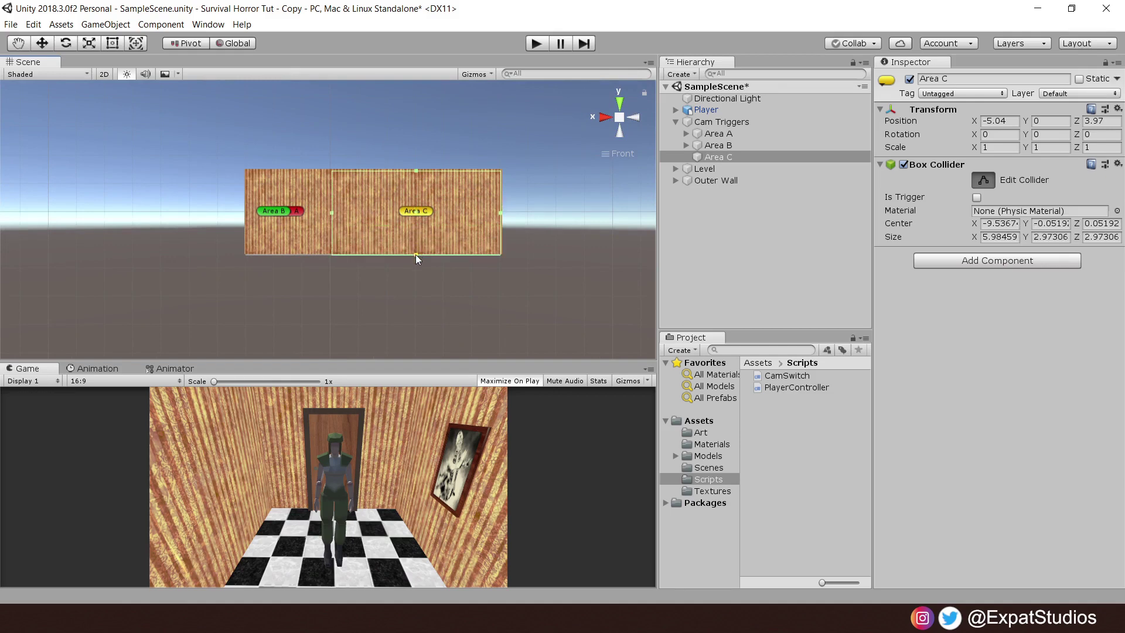
Finish editing Area C's box collider and enable its Is Trigger option, as on Area B.
{"action": "left_click", "coordinate": [713, 146]}
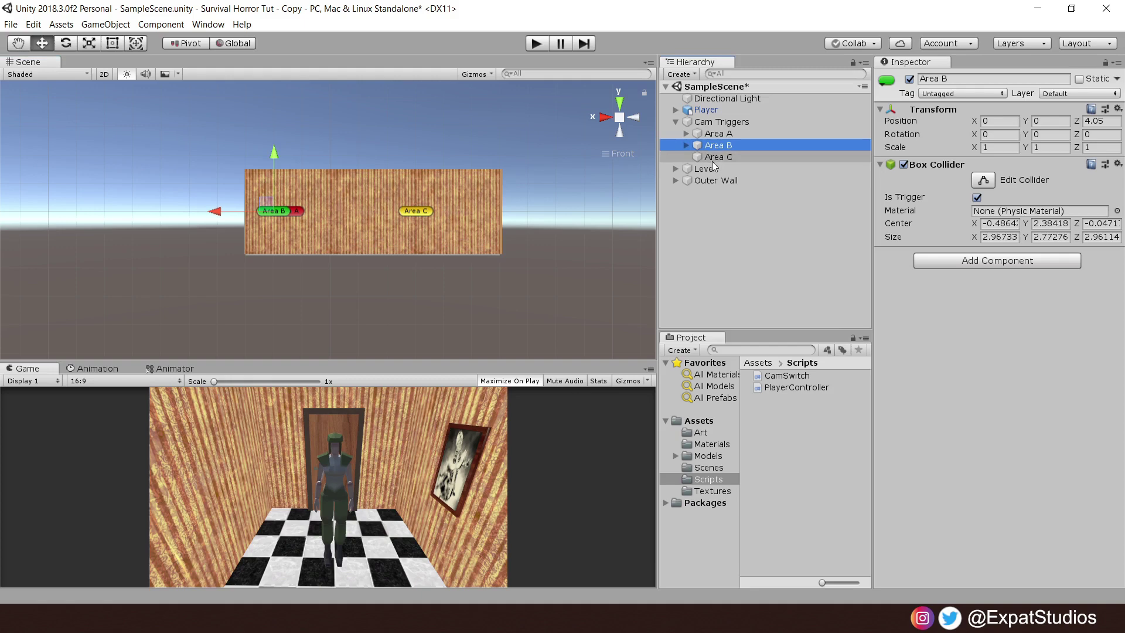
{"action": "left_click", "coordinate": [712, 159]}
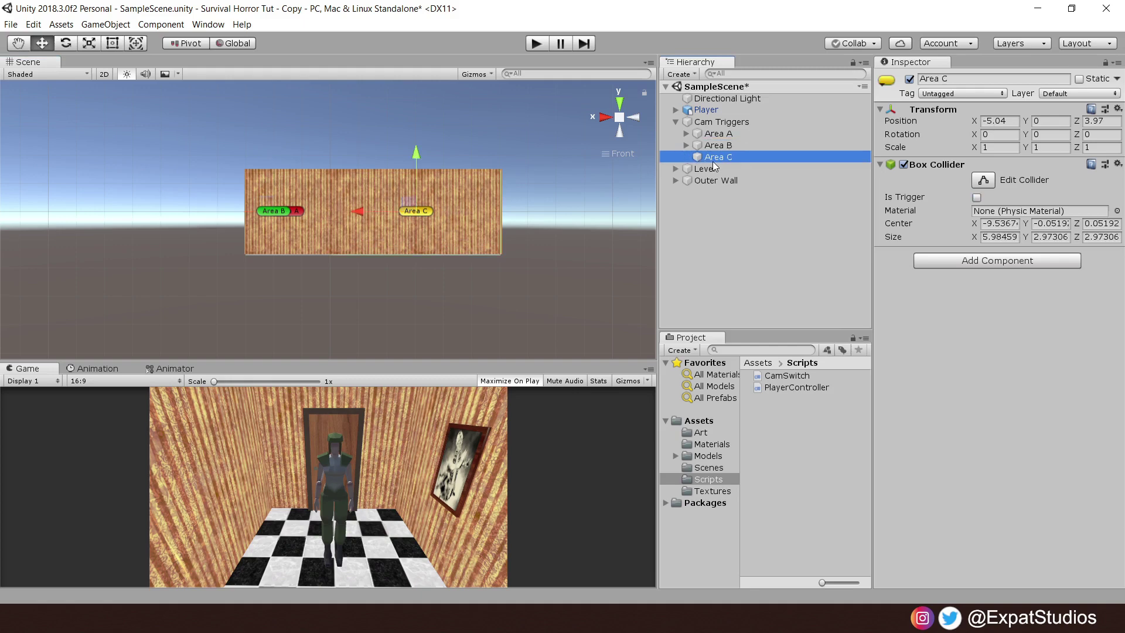
{"action": "left_click", "coordinate": [976, 197]}
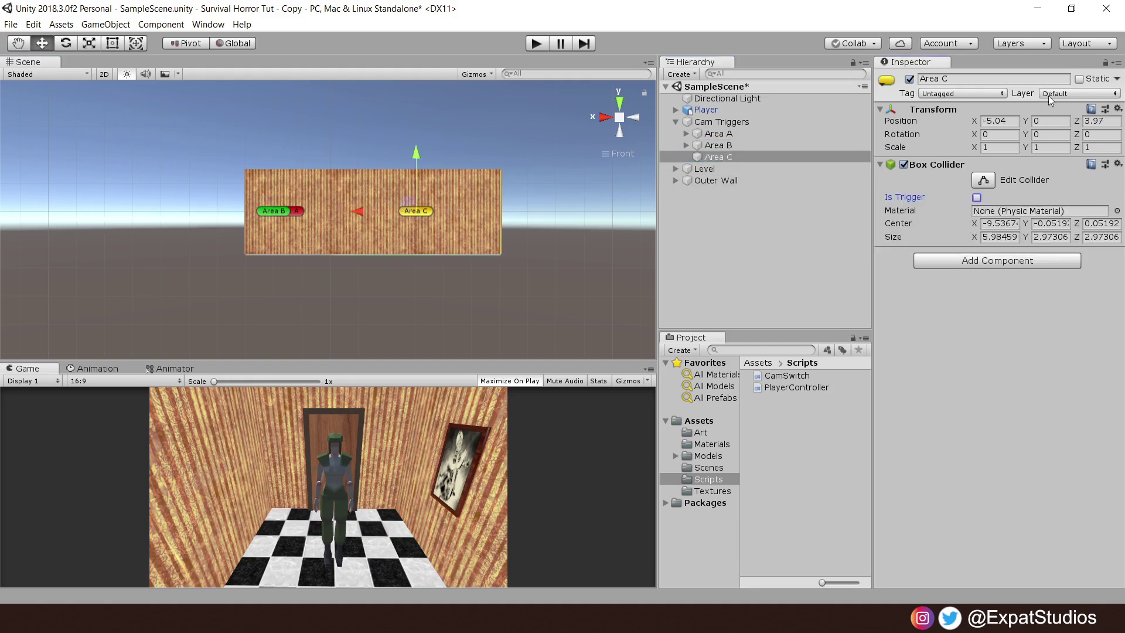
{"action": "left_click", "coordinate": [982, 180]}
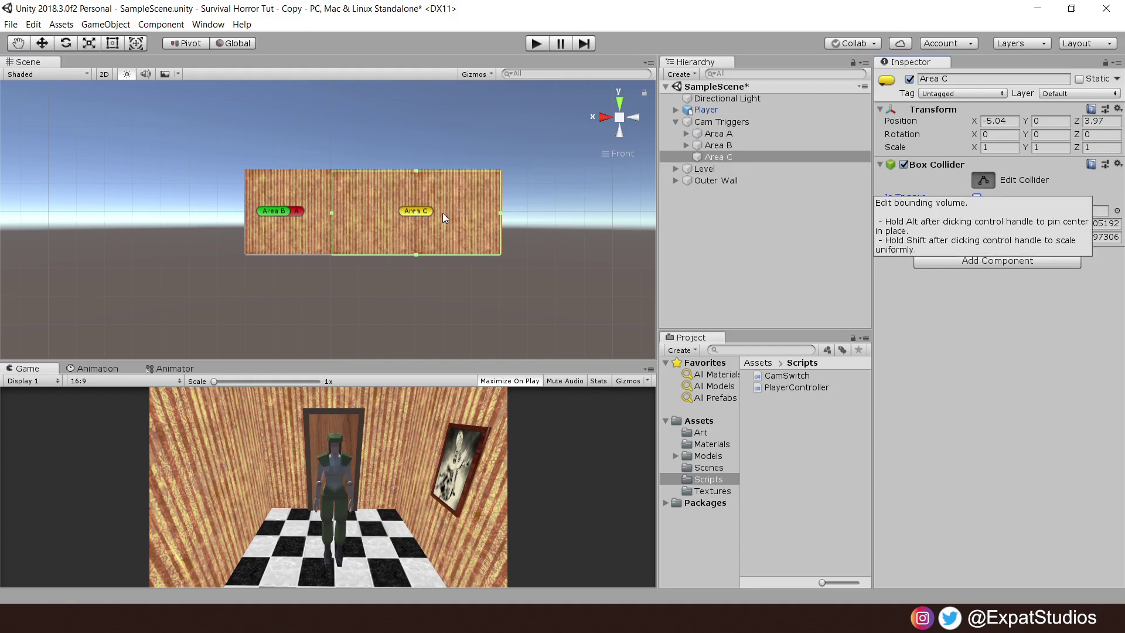
{"action": "left_click", "coordinate": [983, 182]}
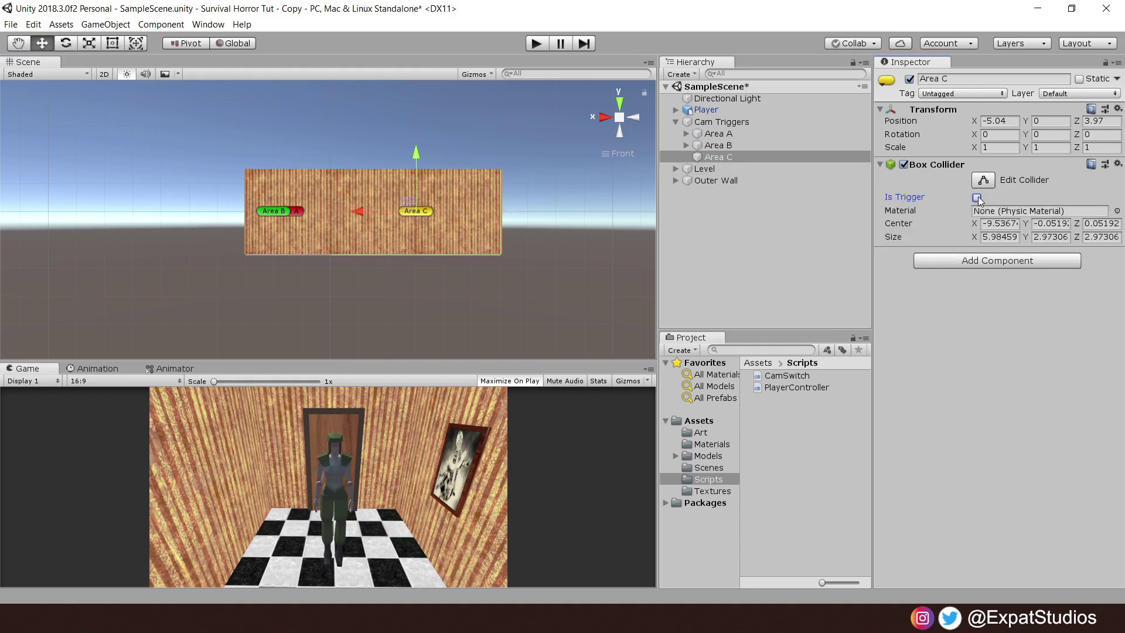
{"action": "left_click", "coordinate": [977, 197]}
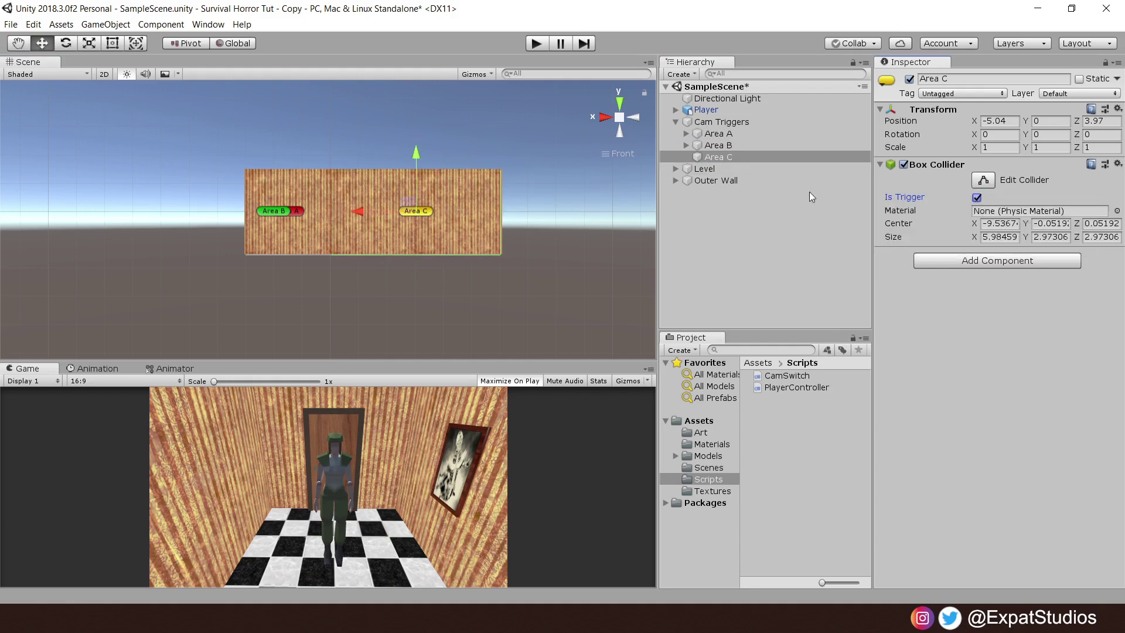
Add a camera as a child of Area C and name it "Cam C".
{"action": "right_click", "coordinate": [733, 155]}
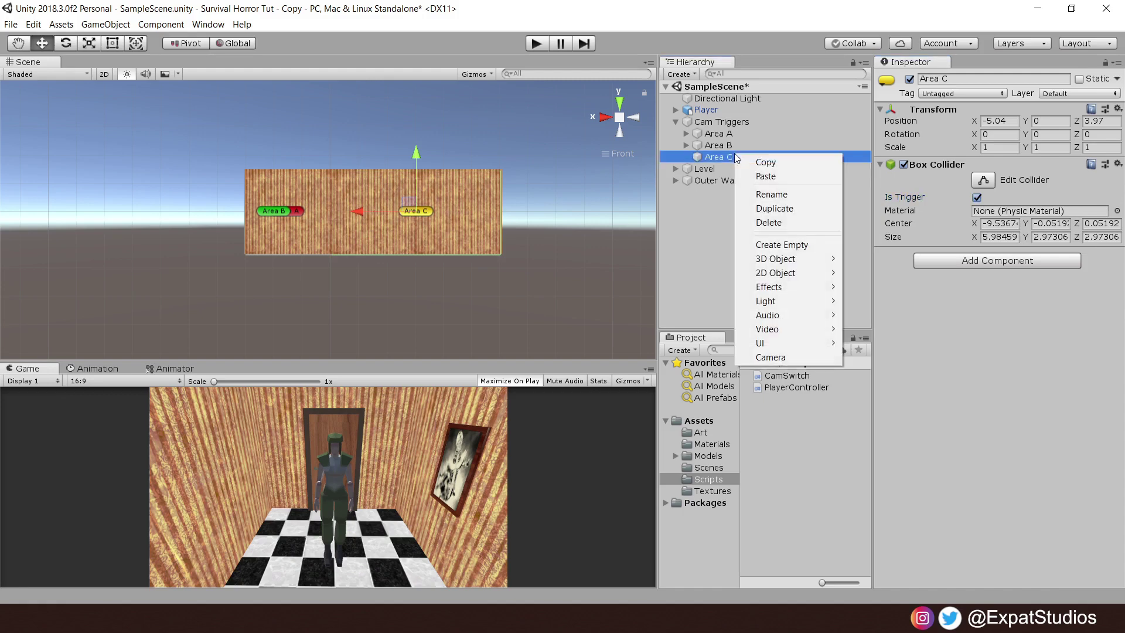
{"action": "left_click", "coordinate": [789, 359]}
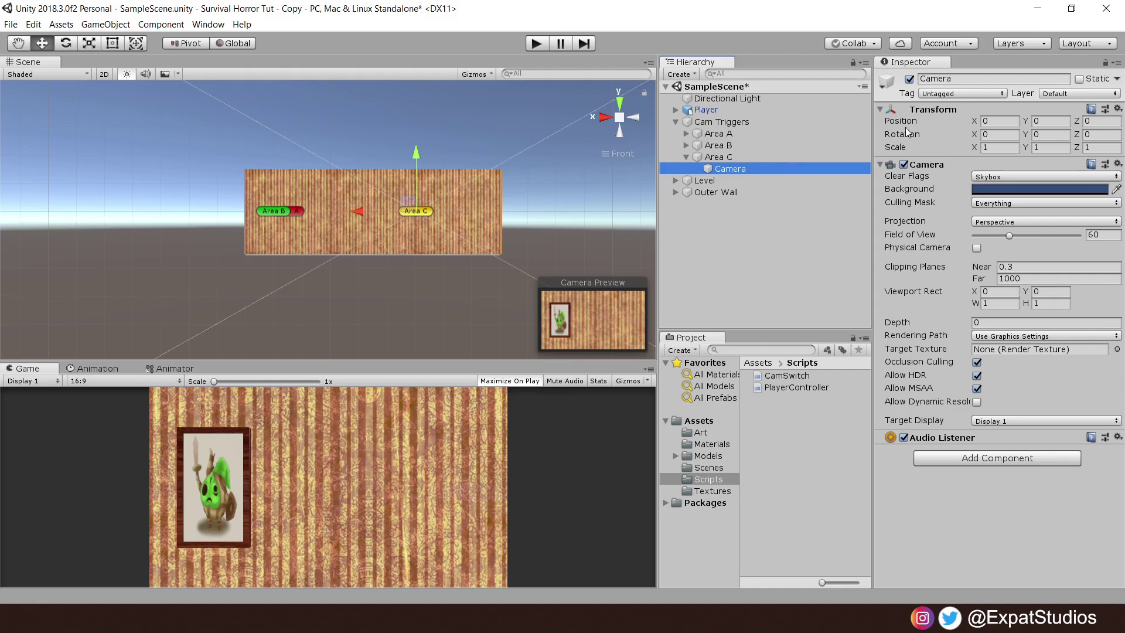
{"action": "left_click", "coordinate": [955, 78]}
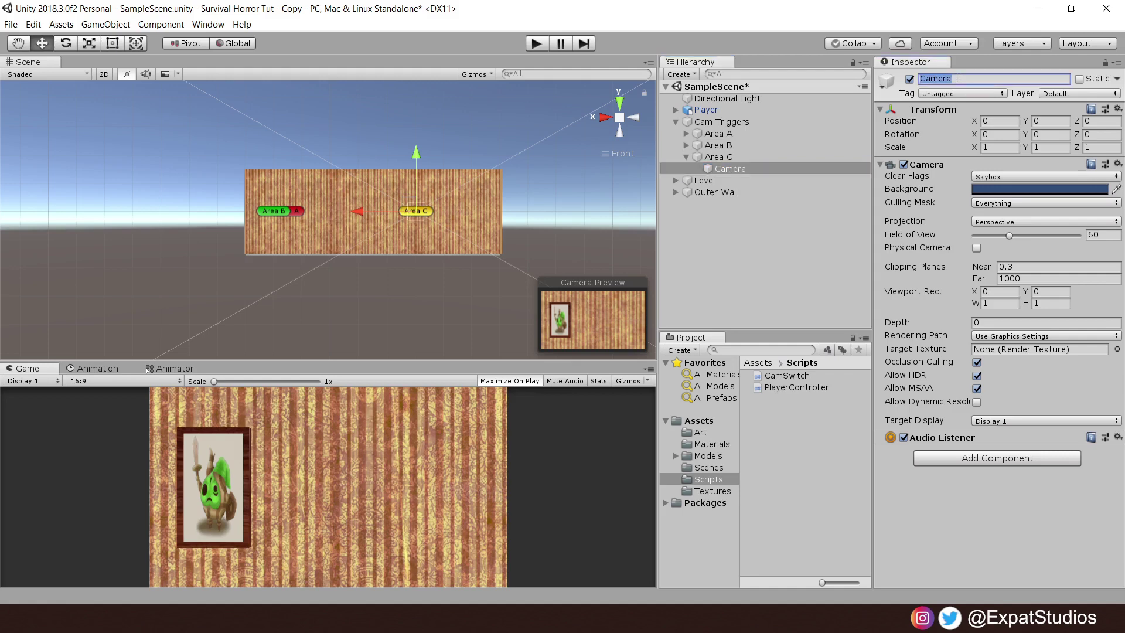
{"action": "type", "text": "Cam C"}
Set Cam C's Y rotation to -90 so it faces the door at the end of the corridor.
{"action": "double_click", "coordinate": [726, 157]}
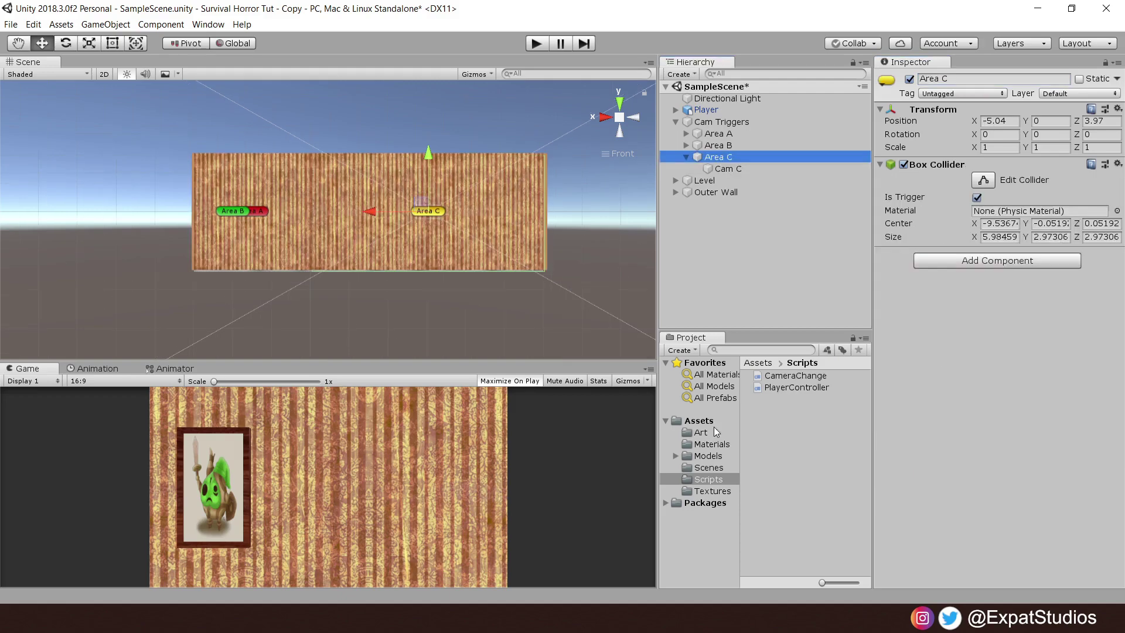
{"action": "left_click", "coordinate": [722, 169]}
{"action": "left_click_drag", "start_coordinate": [353, 150], "coordinate": [633, 240], "text": "alt"}
{"action": "left_click", "coordinate": [1051, 138]}
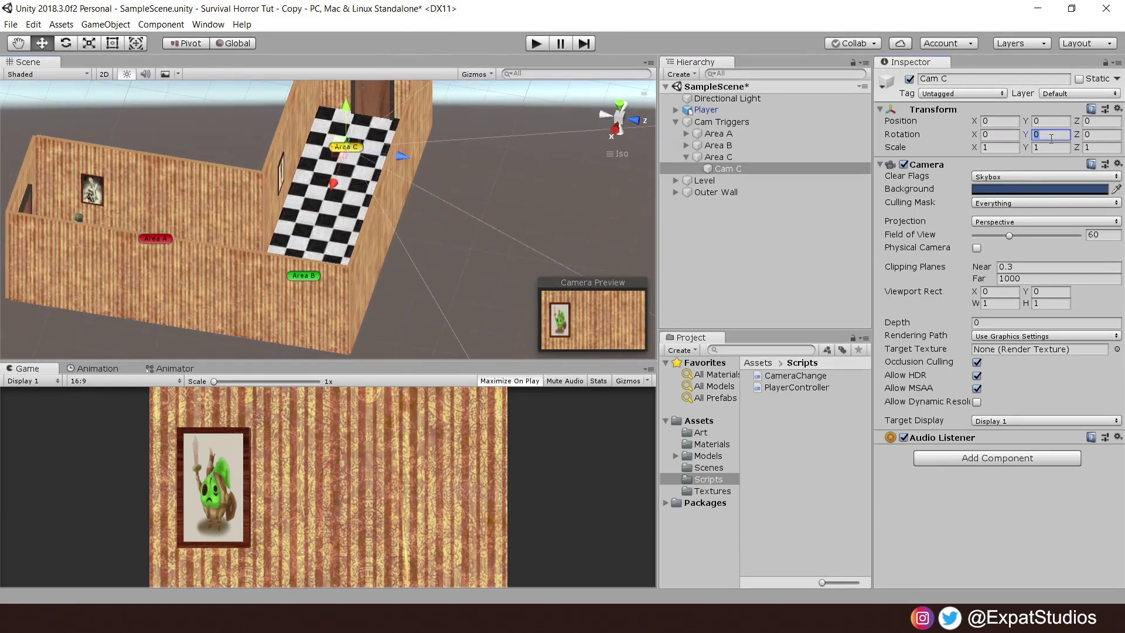
{"action": "type", "text": "90"}
{"action": "key", "text": "BackSpace"}
{"action": "key", "text": "BackSpace"}
{"action": "type", "text": "-90"}
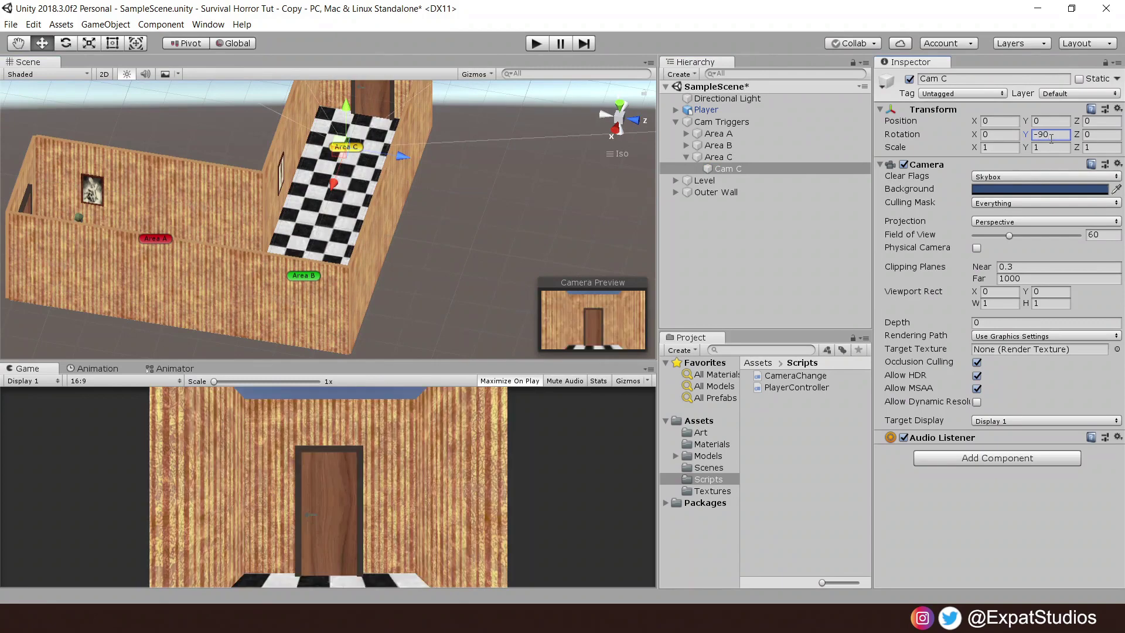
Align Cam C to a scene view facing the corridor door and fine-tune it to position 4.61, 0.42, 0 with X rotation 22.2.
{"action": "right_click_drag", "start_coordinate": [281, 217], "coordinate": [403, 247]}
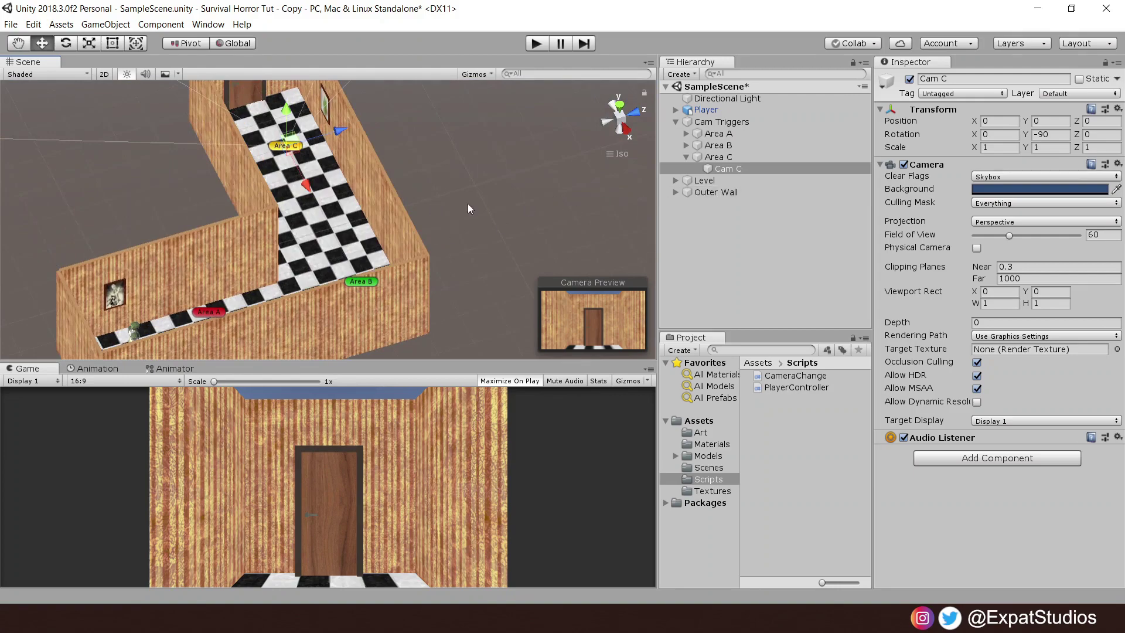
{"action": "left_click_drag", "start_coordinate": [468, 203], "coordinate": [515, 186], "text": "alt"}
{"action": "left_click", "coordinate": [761, 169]}
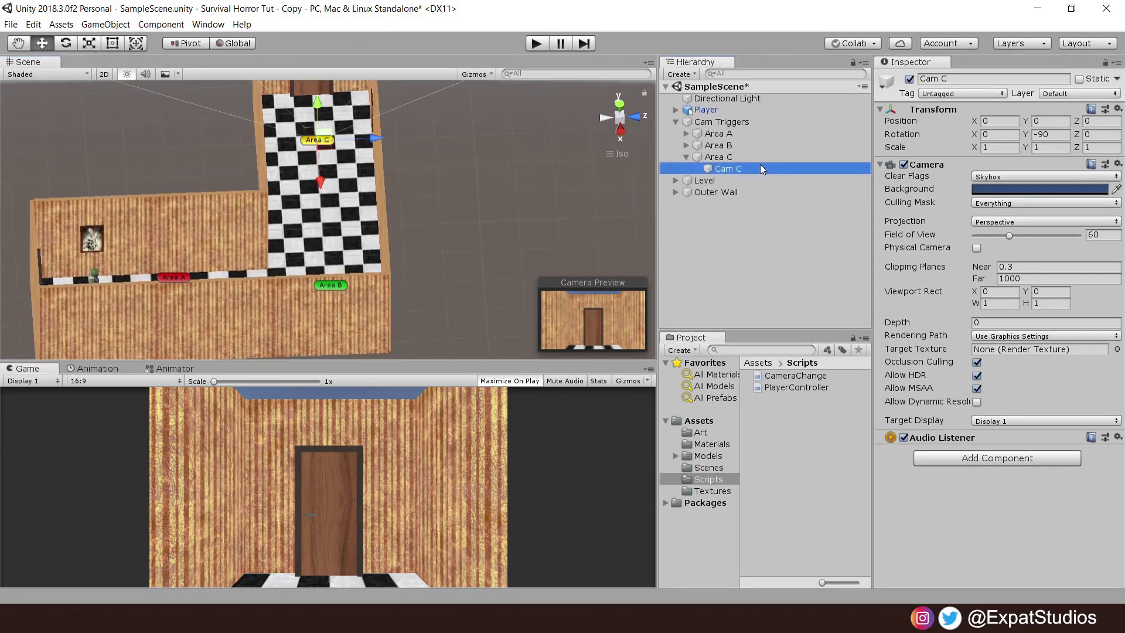
{"action": "scroll", "coordinate": [274, 238], "scroll_direction": "up", "scroll_amount": 1}
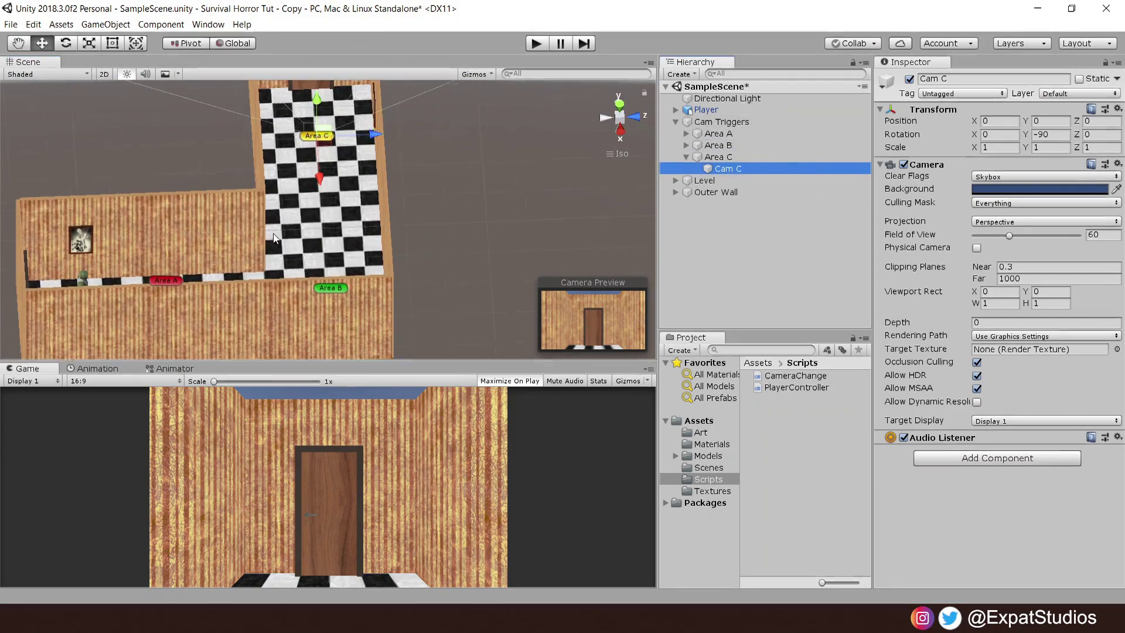
{"action": "scroll", "coordinate": [323, 234], "scroll_direction": "up", "scroll_amount": 10}
{"action": "left_click_drag", "start_coordinate": [327, 276], "coordinate": [313, 182], "text": "alt"}
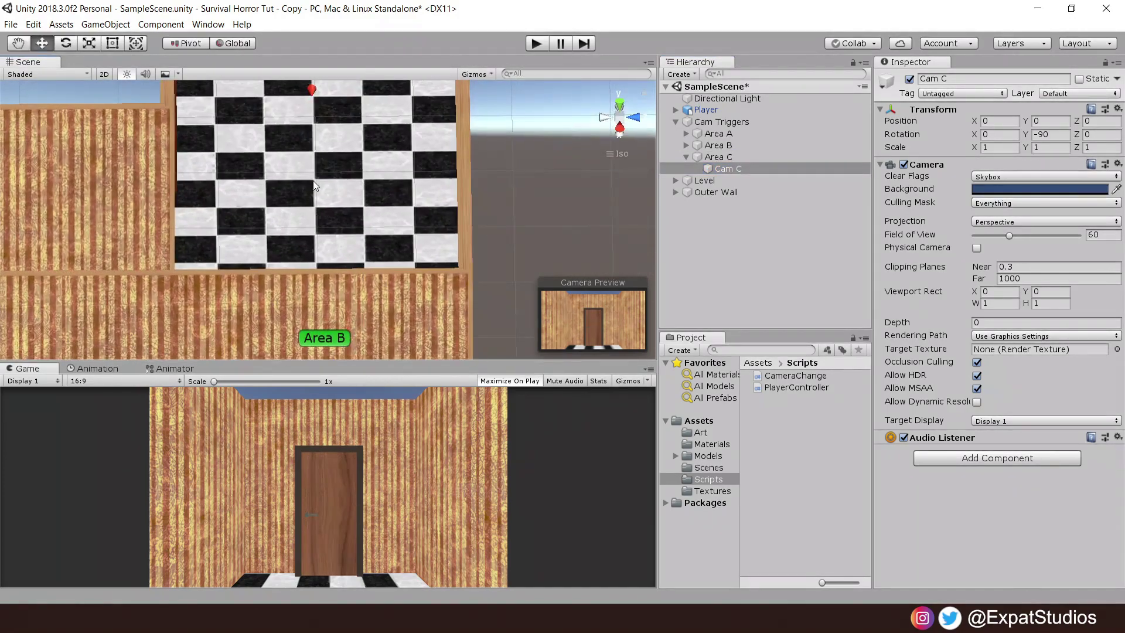
{"action": "middle_click_drag", "start_coordinate": [313, 181], "coordinate": [342, 267]}
{"action": "scroll", "coordinate": [363, 252], "scroll_direction": "up", "scroll_amount": 12}
{"action": "left_click_drag", "start_coordinate": [365, 253], "coordinate": [401, 195], "text": "alt"}
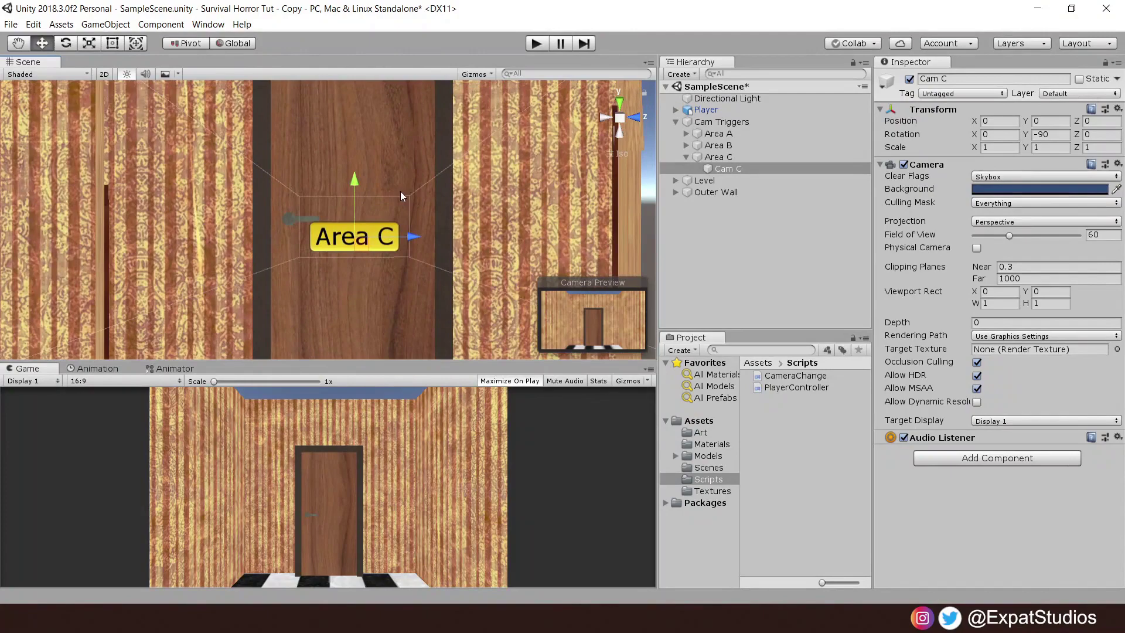
{"action": "middle_click_drag", "start_coordinate": [401, 195], "coordinate": [389, 142]}
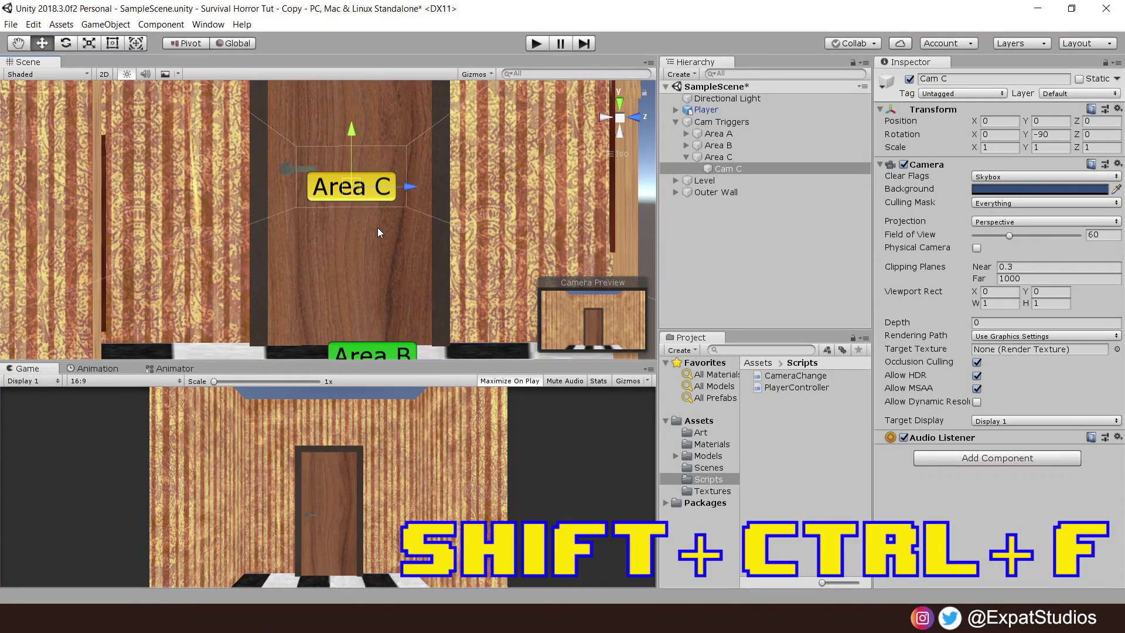
{"action": "key", "text": "ctrl+shift+f"}
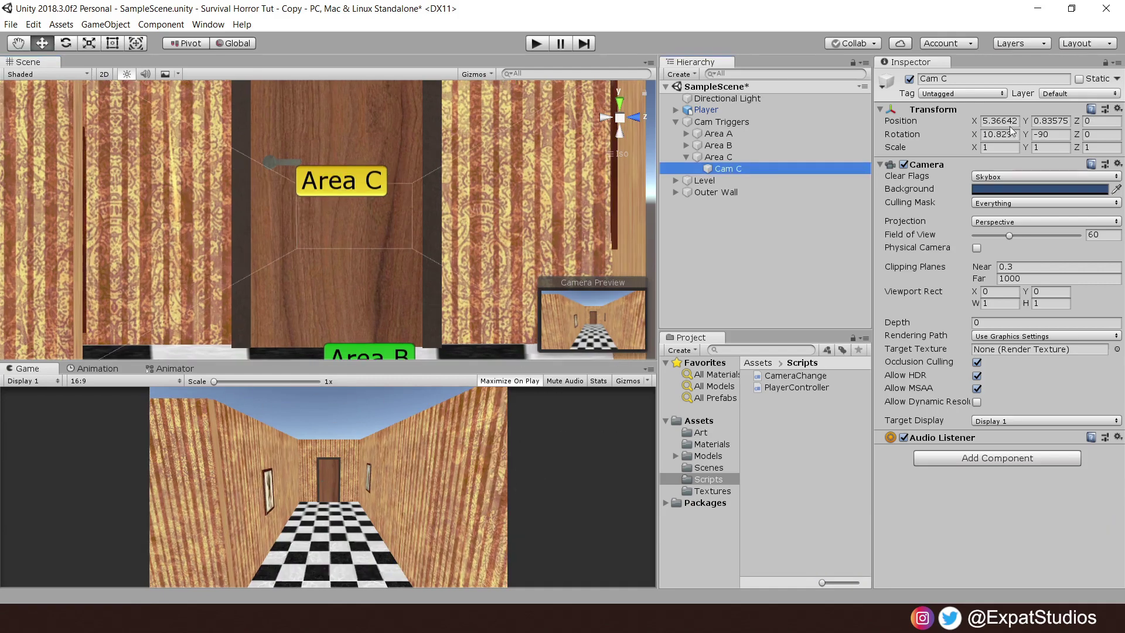
{"action": "left_click_drag", "start_coordinate": [1025, 123], "coordinate": [1088, 132]}
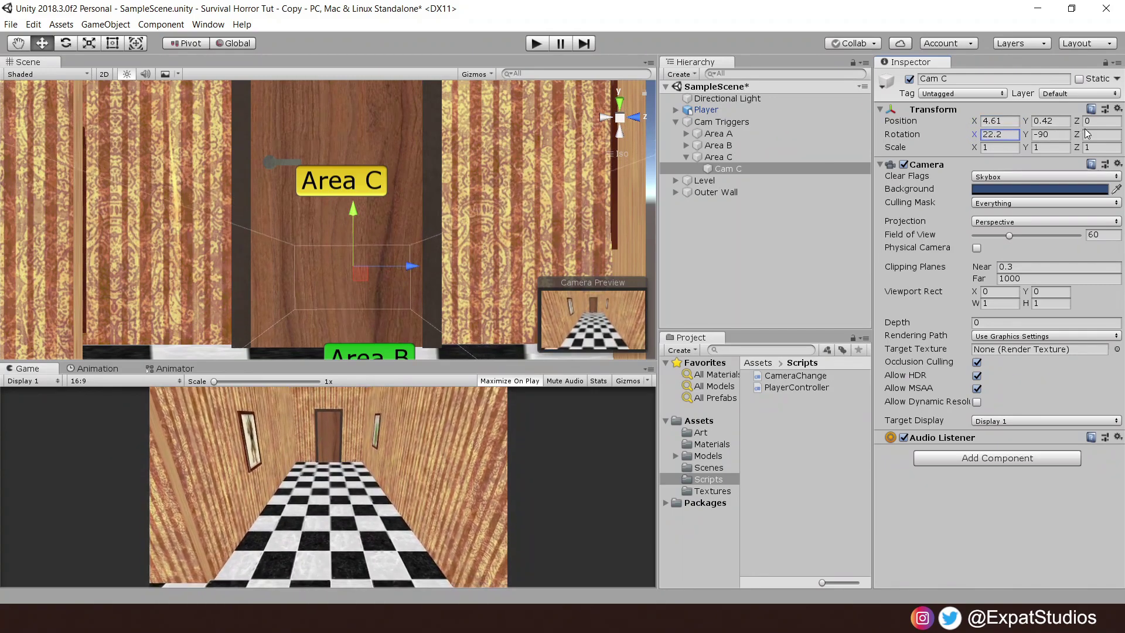
Attach the CameraChange script to the Area C trigger object.
{"action": "left_click", "coordinate": [776, 376]}
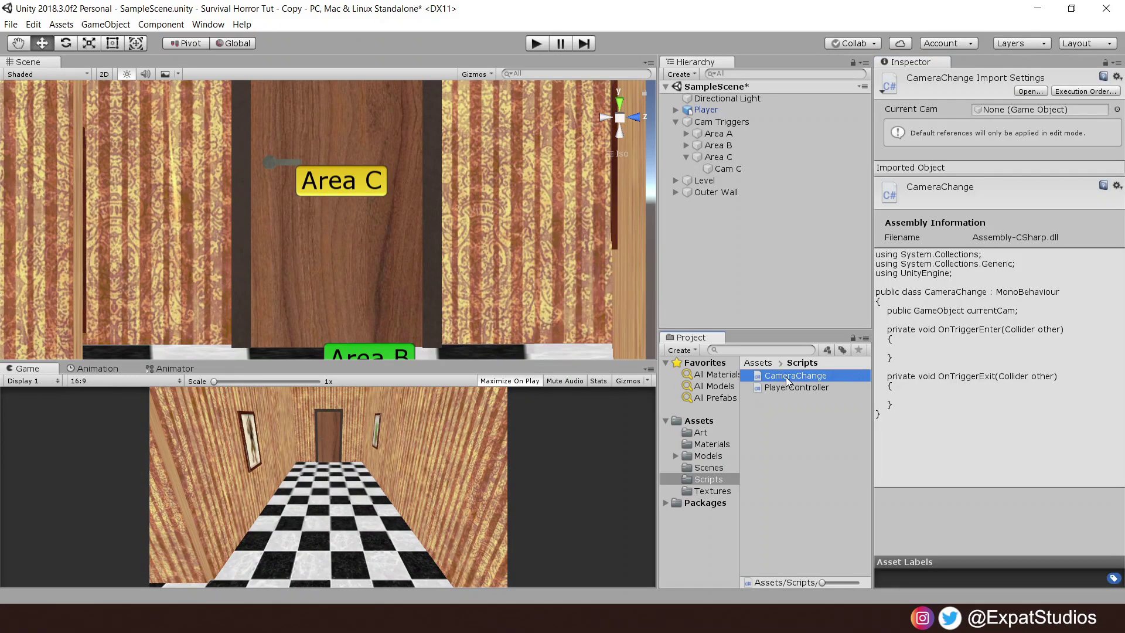
{"action": "left_click_drag", "start_coordinate": [788, 381], "coordinate": [739, 157]}
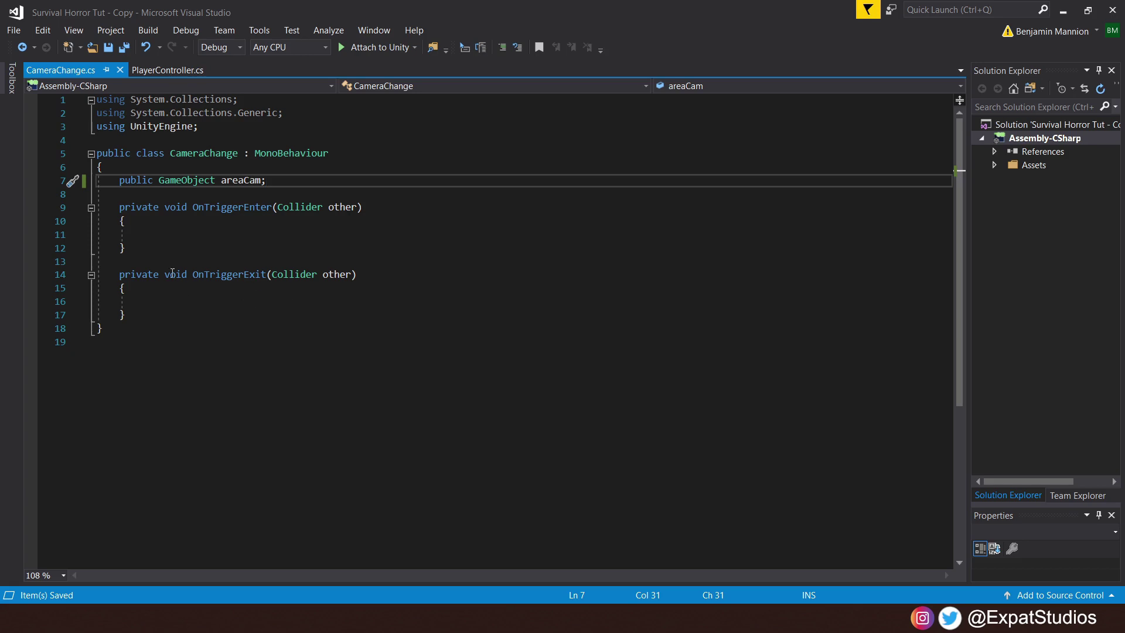
In Visual Studio, make OnTriggerEnter call areaCam.SetActive(true) and OnTriggerExit call areaCam.SetActive(false) when other.gameObject.tag == "Player", and save CameraChange.cs.
{"action": "left_click", "coordinate": [156, 235]}
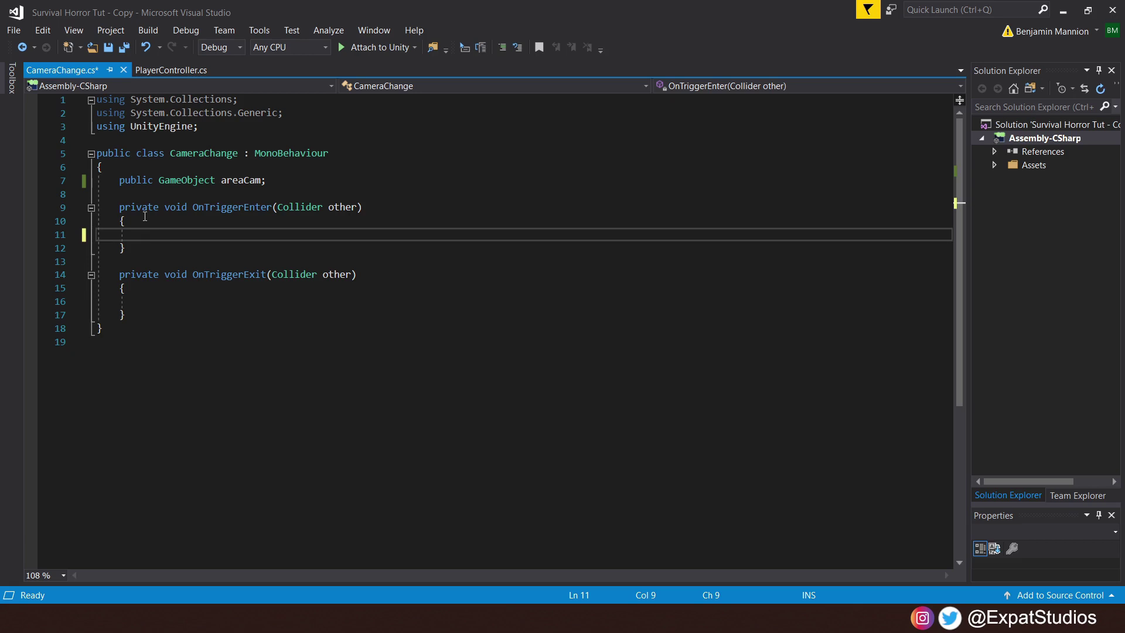
{"action": "type", "text": "if (other.gameObject.tag == \"Player\")         {             areaCam.SetActive(true);         }"}
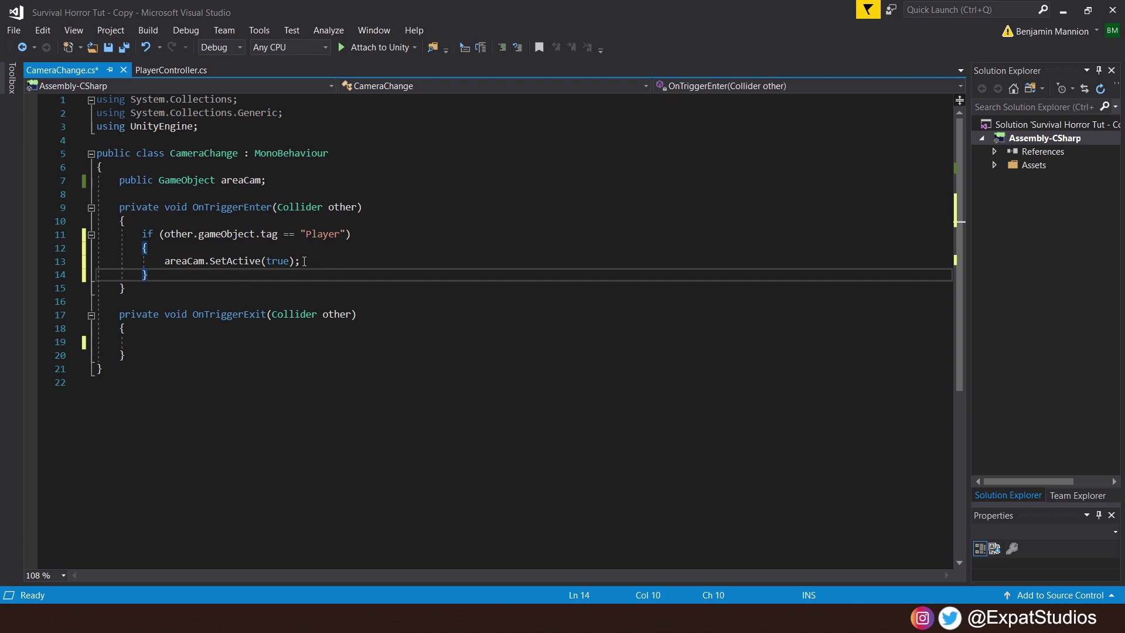
{"action": "left_click", "coordinate": [156, 346]}
{"action": "type", "text": "if (other.gameObject.tag == \"Player\")         {             areaCam.SetActive(false);         }"}
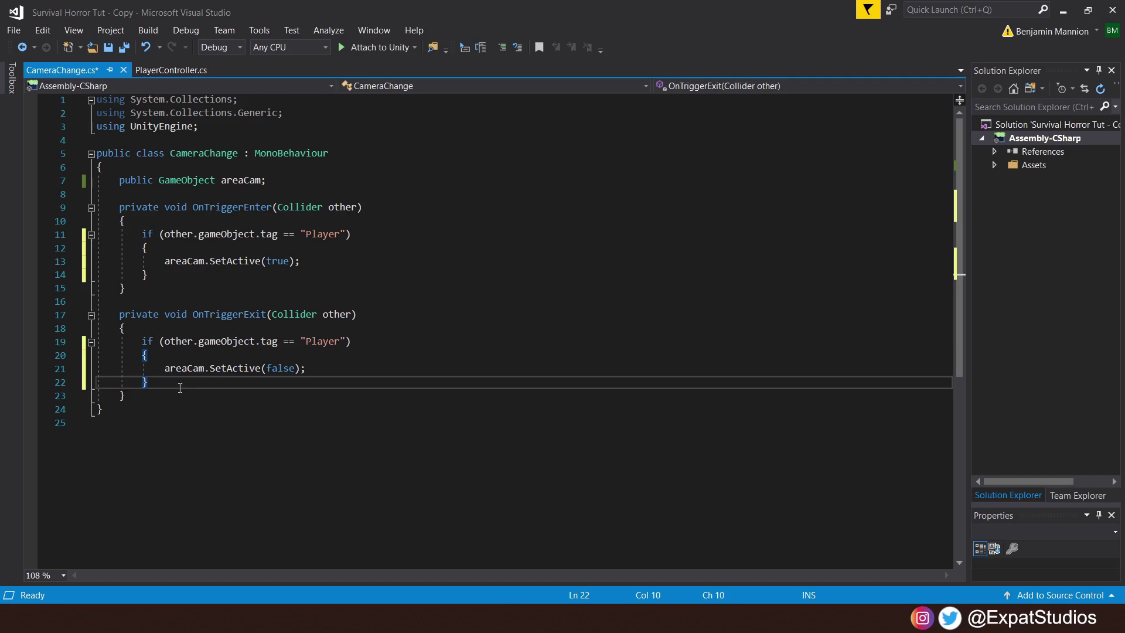
{"action": "left_click", "coordinate": [314, 368]}
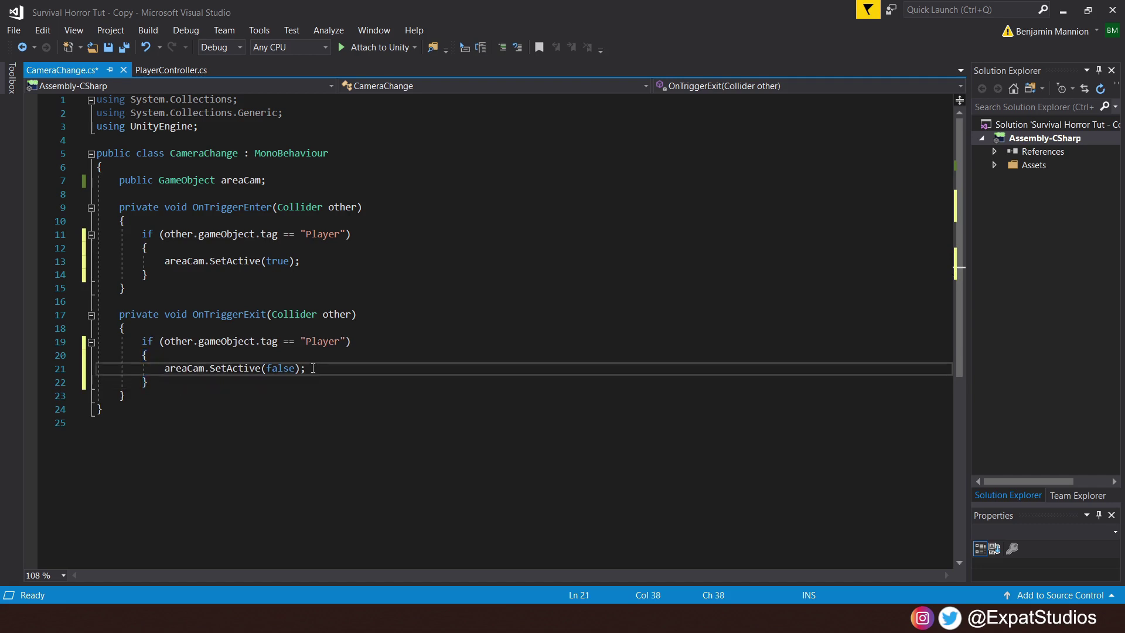
{"action": "key", "text": "ctrl+s"}
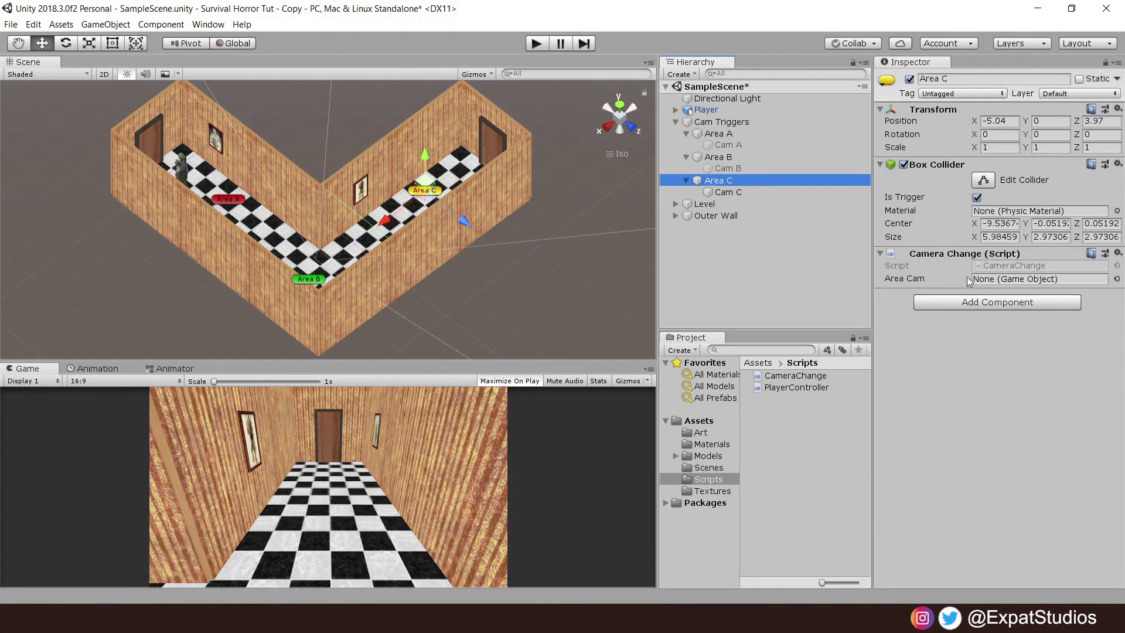
In Unity, assign Cam C as Area C's Area Cam in the Camera Change script and deactivate the Cam C object.
{"action": "left_click_drag", "start_coordinate": [726, 192], "coordinate": [979, 280]}
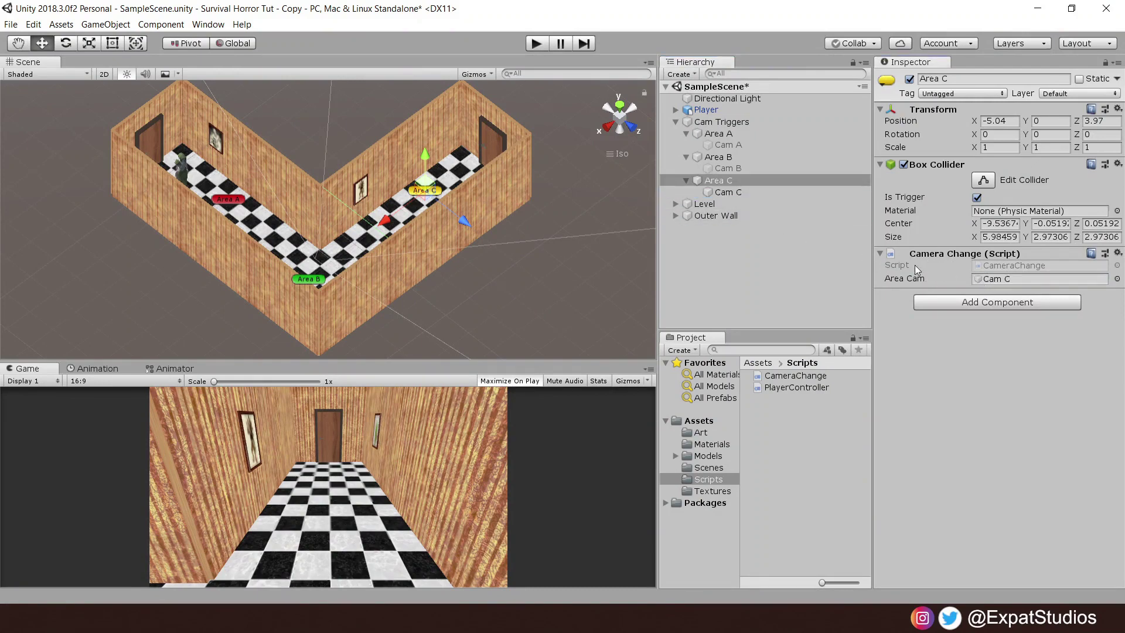
{"action": "left_click", "coordinate": [734, 192]}
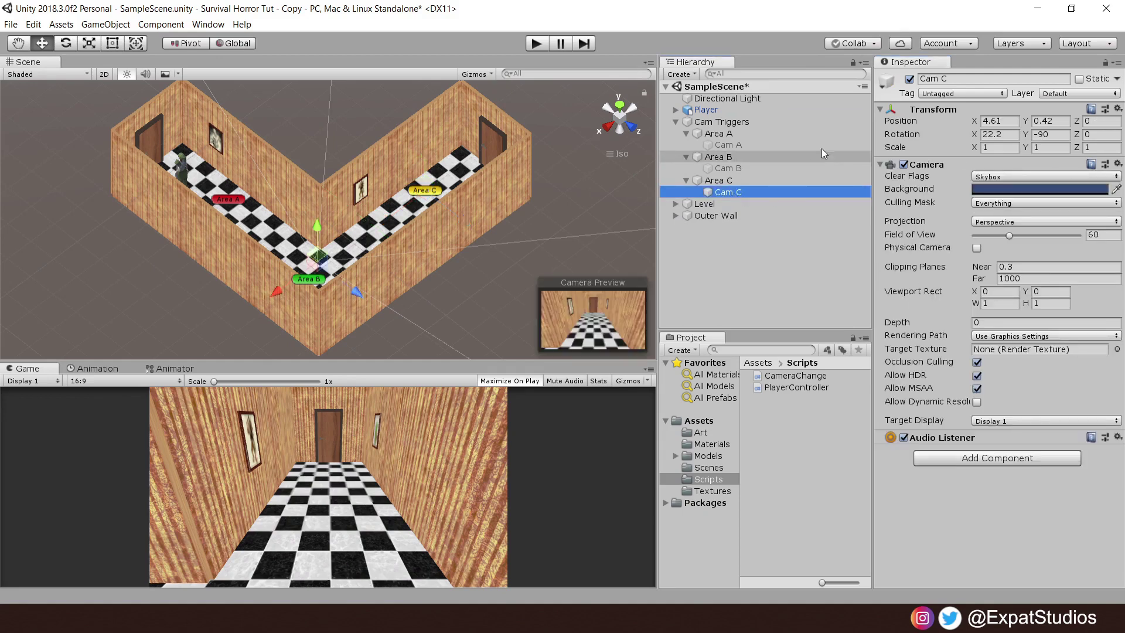
{"action": "left_click", "coordinate": [909, 79]}
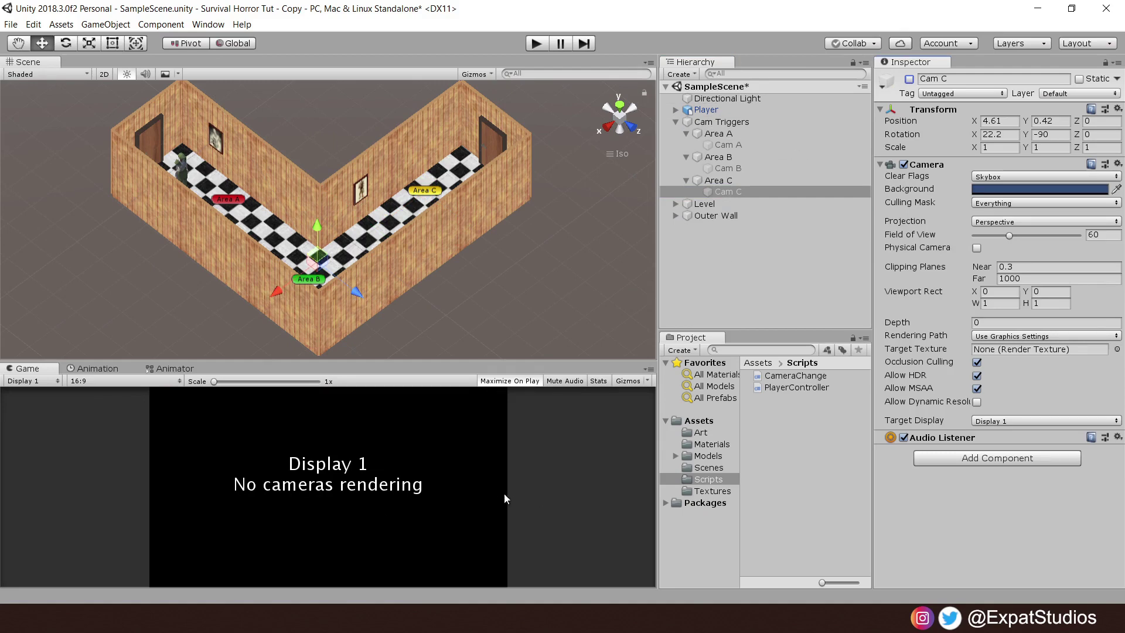
Activate the Cam A object so it serves as the starting camera.
{"action": "left_click", "coordinate": [731, 145]}
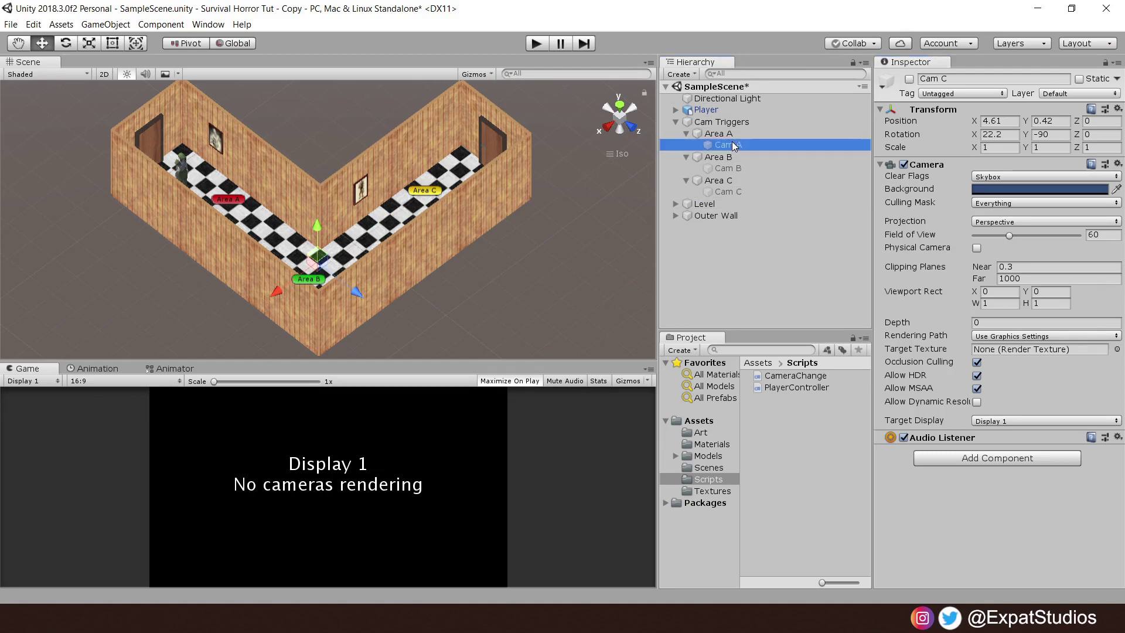
{"action": "left_click", "coordinate": [909, 80]}
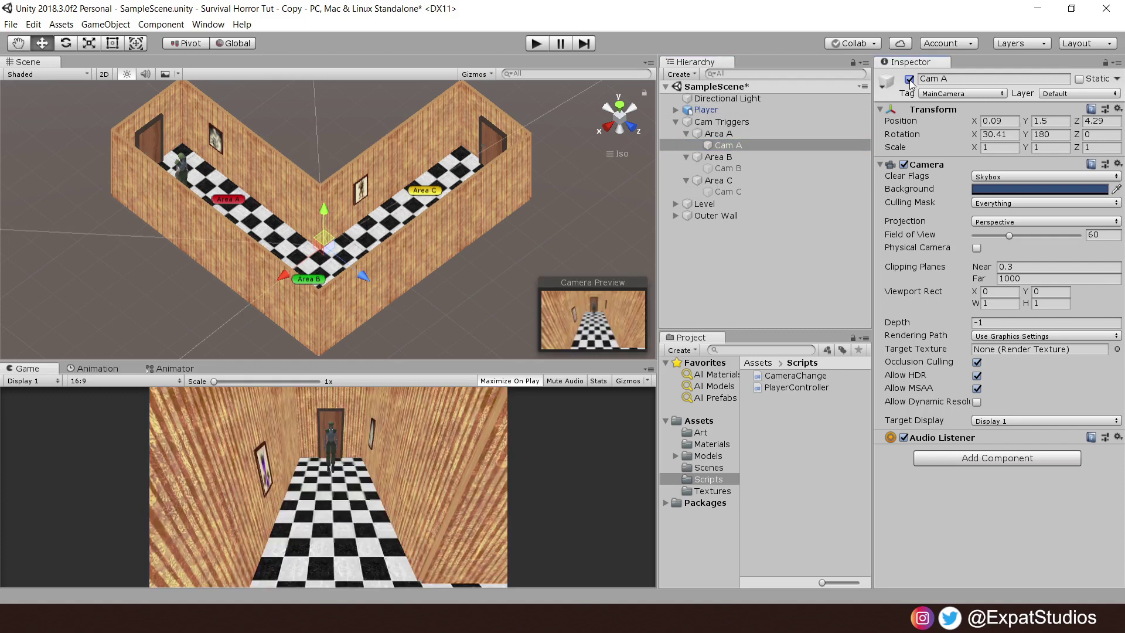
Check the Area Cam assignments on Area A and Area B and the tag on the Player object.
{"action": "left_click", "coordinate": [716, 134]}
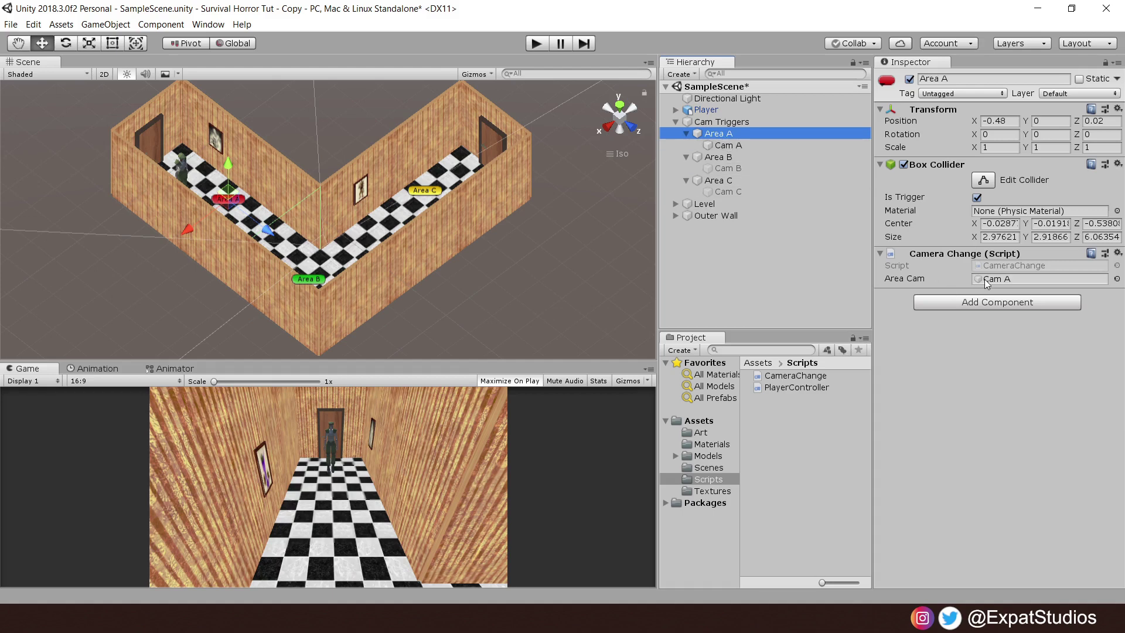
{"action": "left_click", "coordinate": [728, 157]}
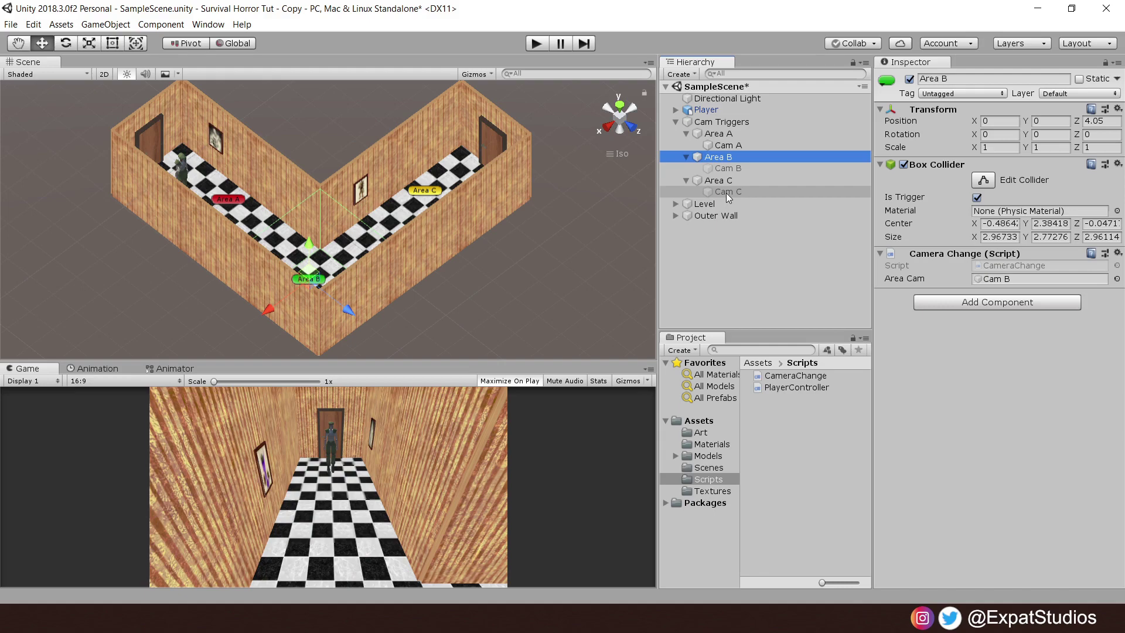
{"action": "left_click", "coordinate": [716, 111]}
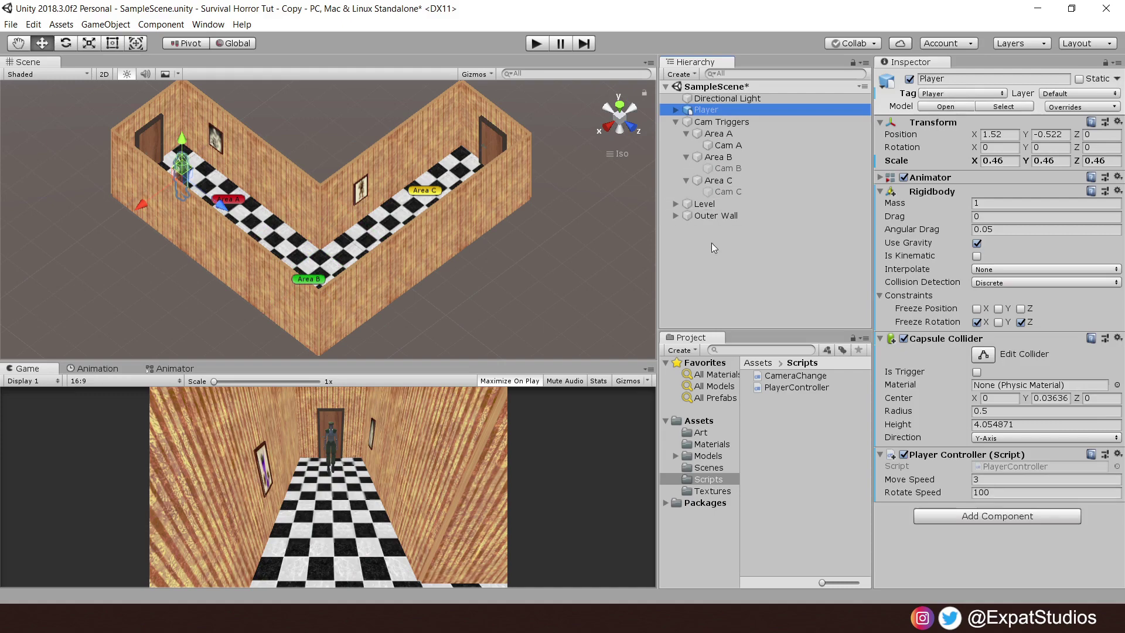
Play the scene and walk the player back and forth through the three trigger areas to test the camera switching.
{"action": "left_click", "coordinate": [534, 43]}
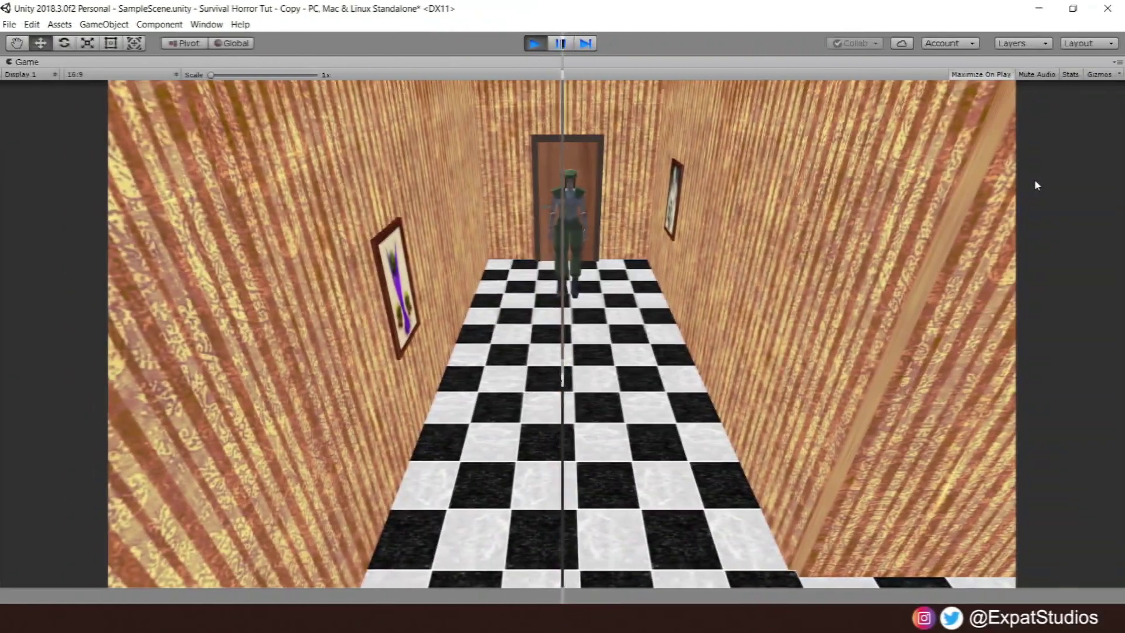
{"action": "key", "text": "w"}
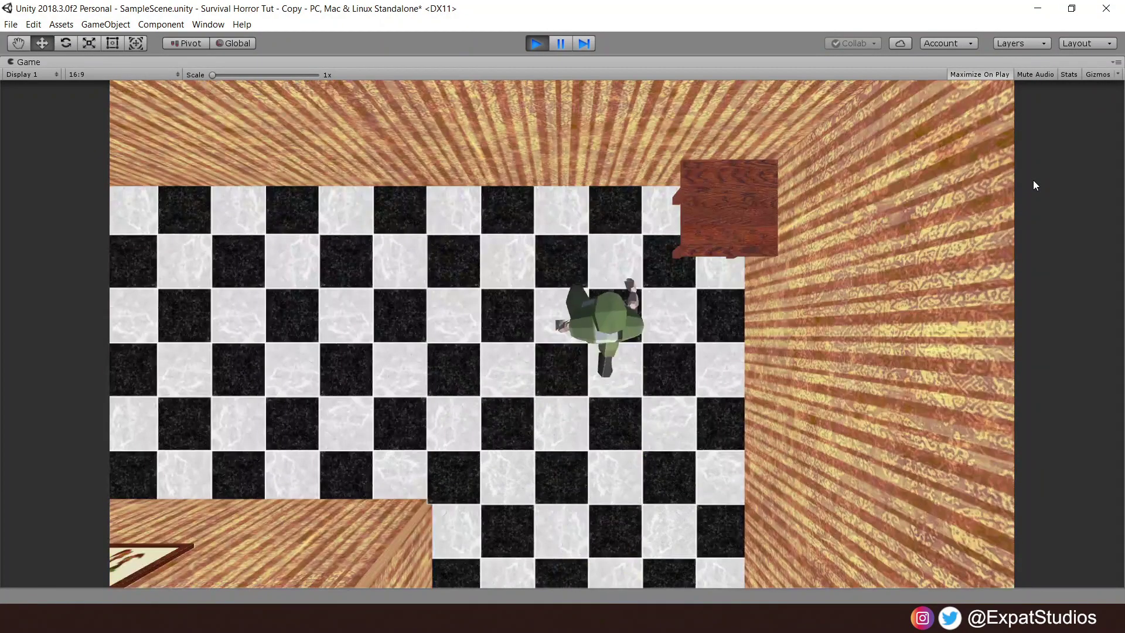
{"action": "key", "text": "a"}
{"action": "key", "text": "w"}
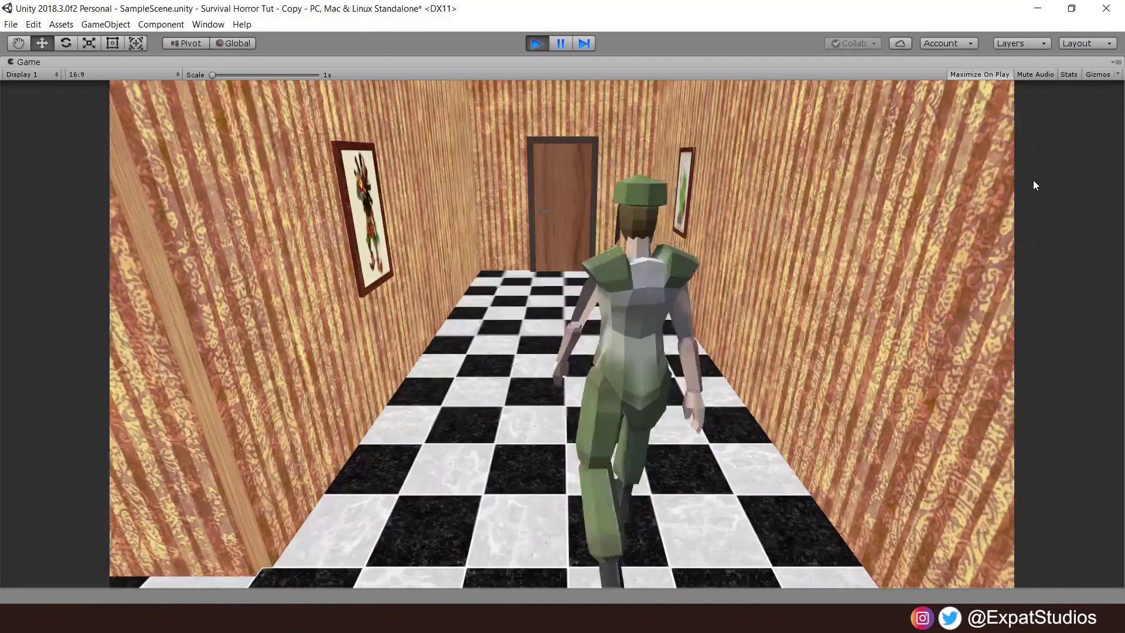
{"action": "key", "text": "a"}
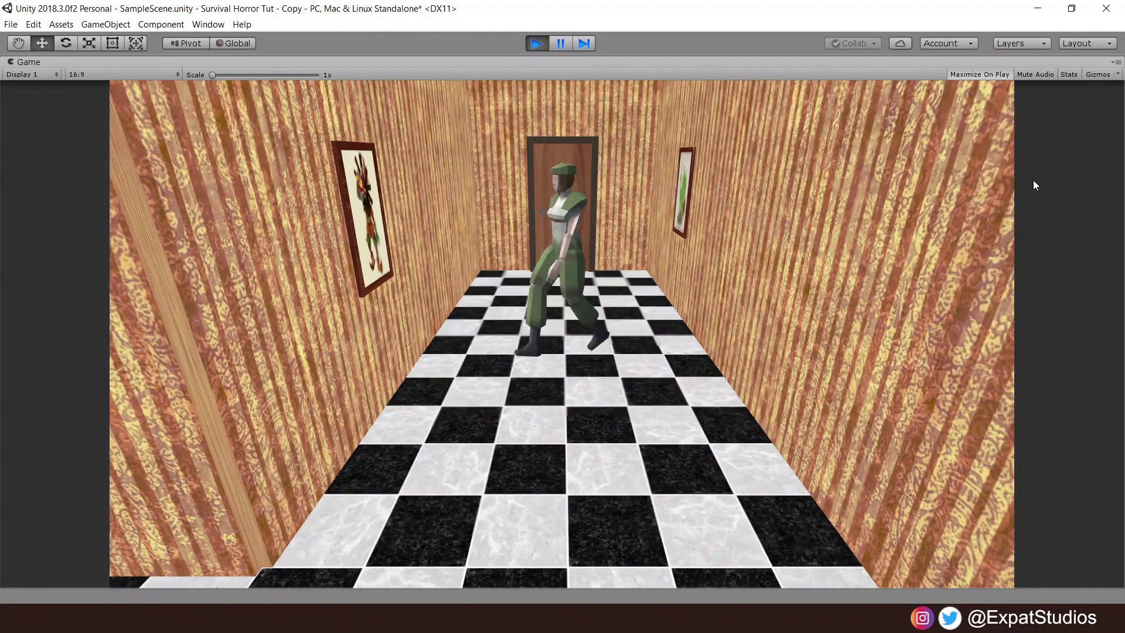
{"action": "key", "text": "w"}
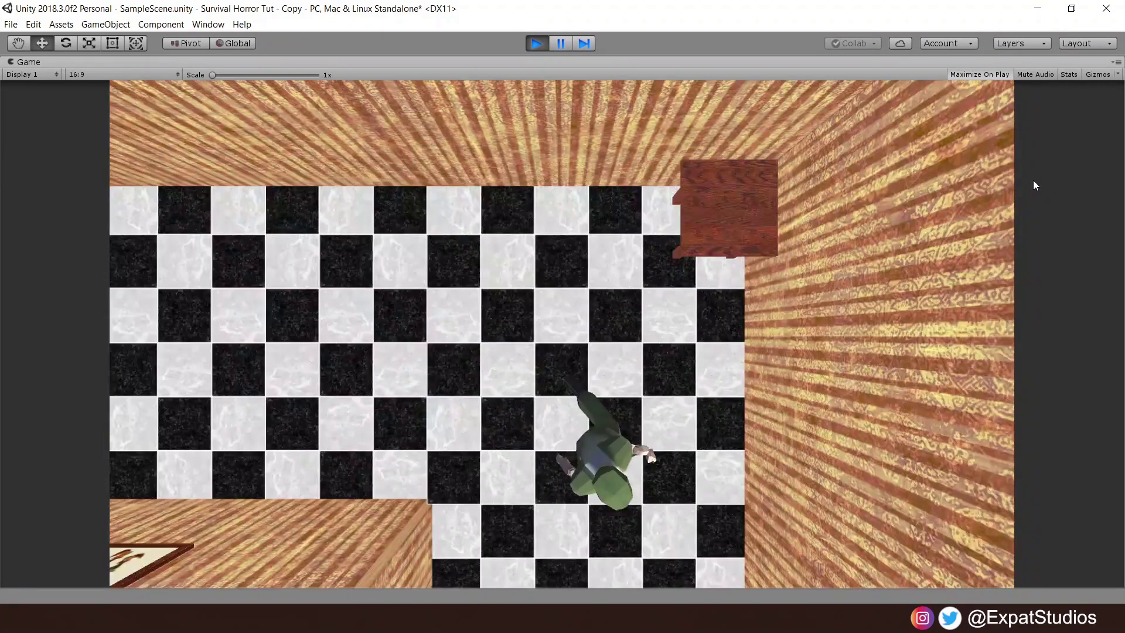
{"action": "key", "text": "w"}
{"action": "key", "text": "s"}
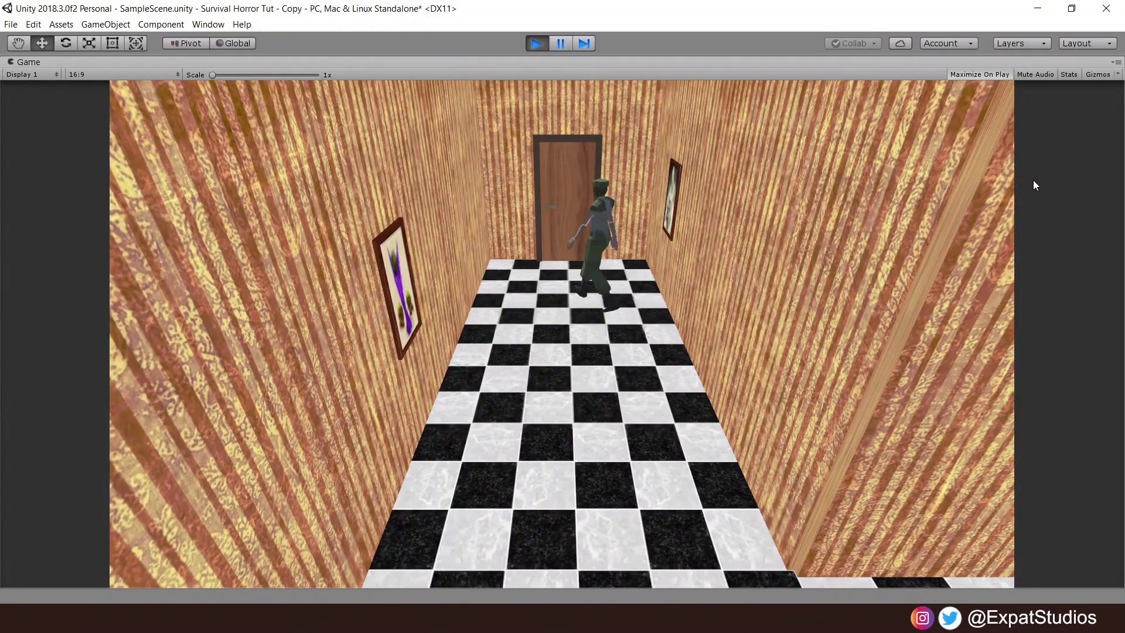
{"action": "key", "text": "w"}
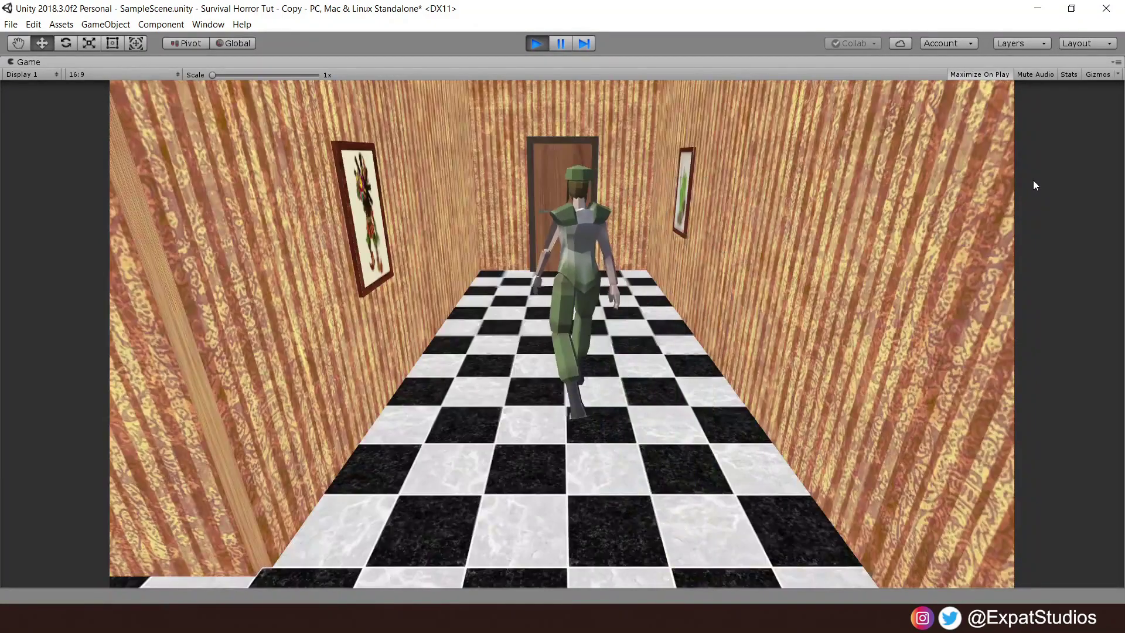
{"action": "key", "text": "d"}
{"action": "key", "text": "s"}
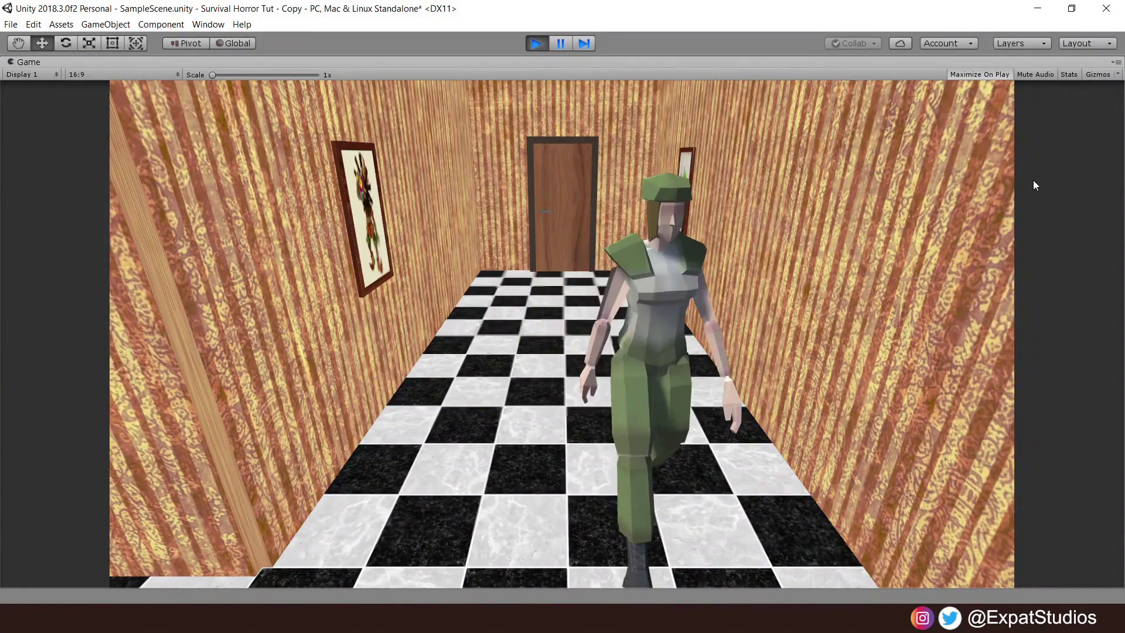
{"action": "key", "text": "d"}
{"action": "key", "text": "a"}
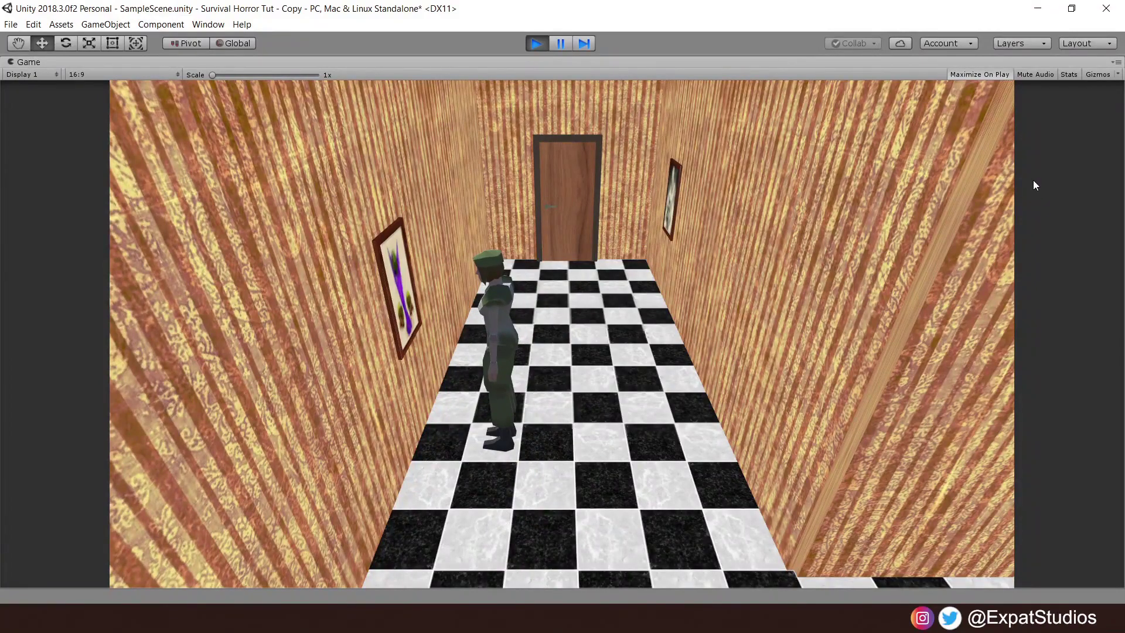
{"action": "key", "text": "s"}
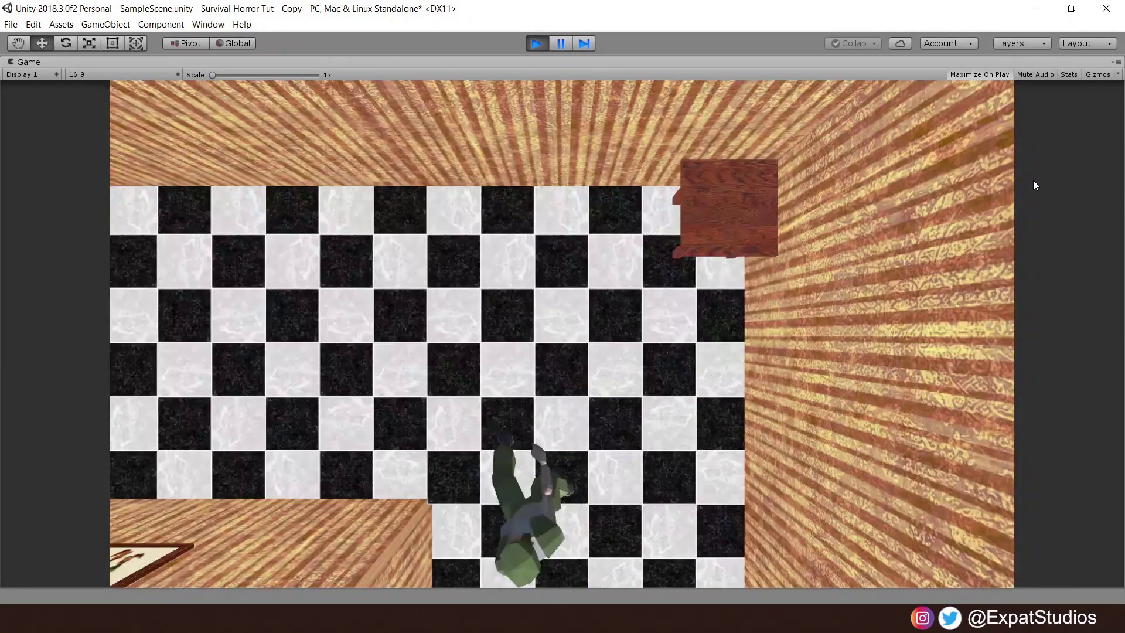
{"action": "key", "text": "w"}
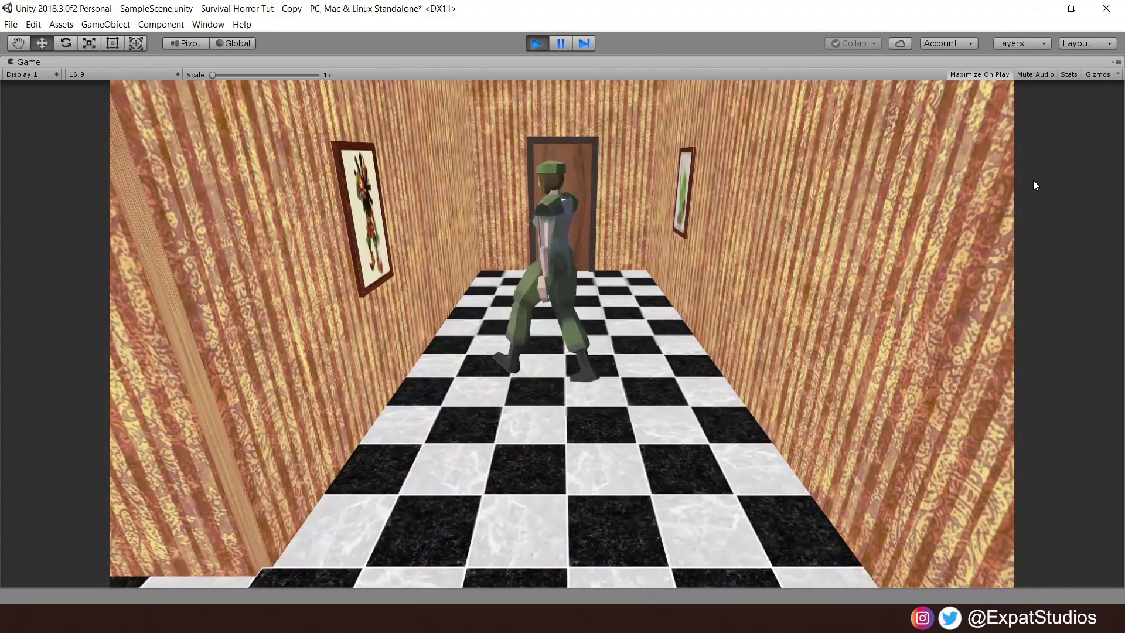
{"action": "key", "text": "a"}
{"action": "key", "text": "d"}
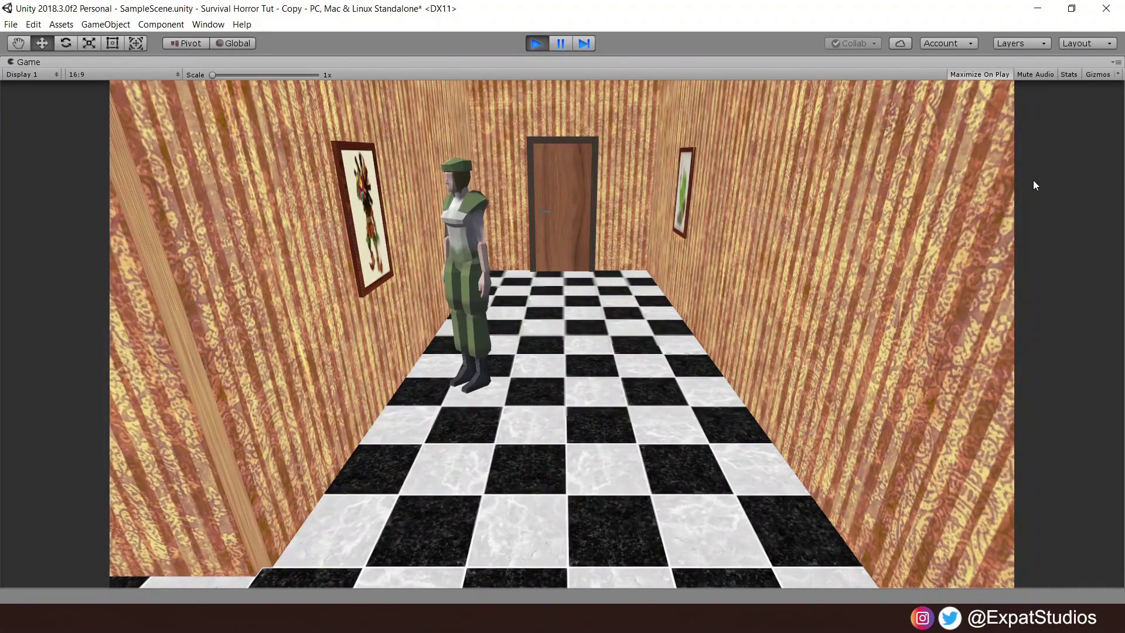
{"action": "key", "text": "w"}
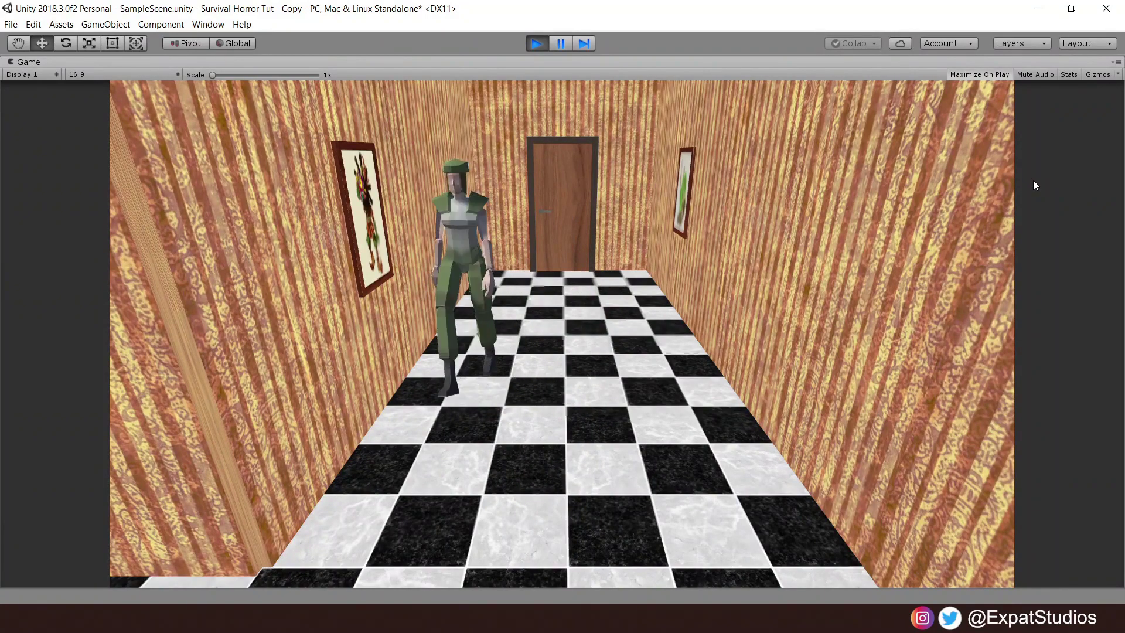
{"action": "key", "text": "w"}
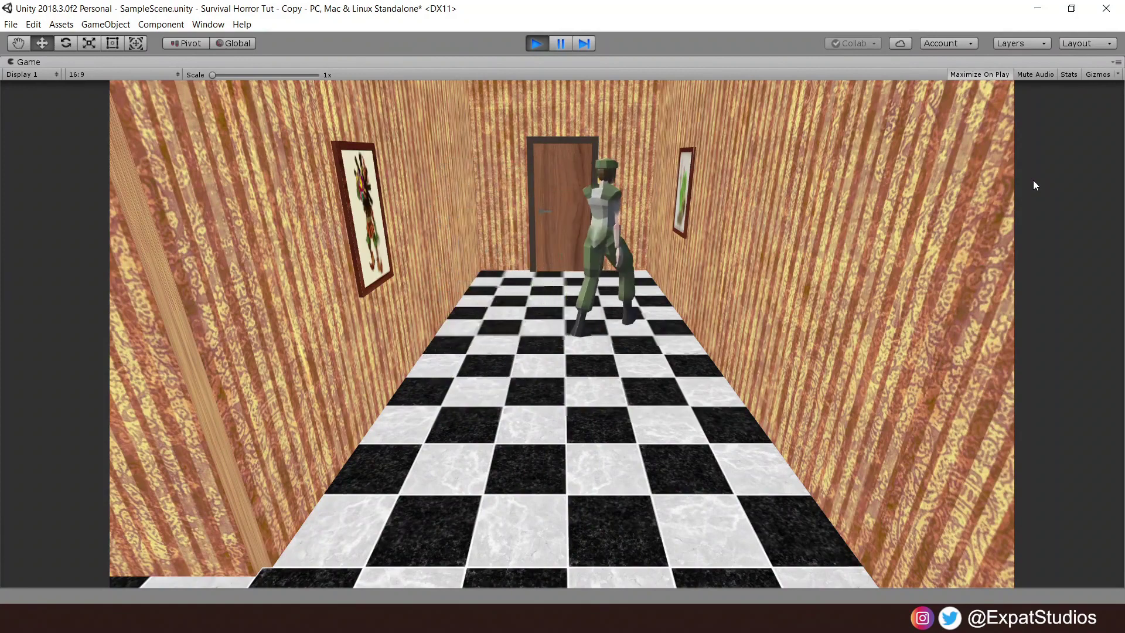